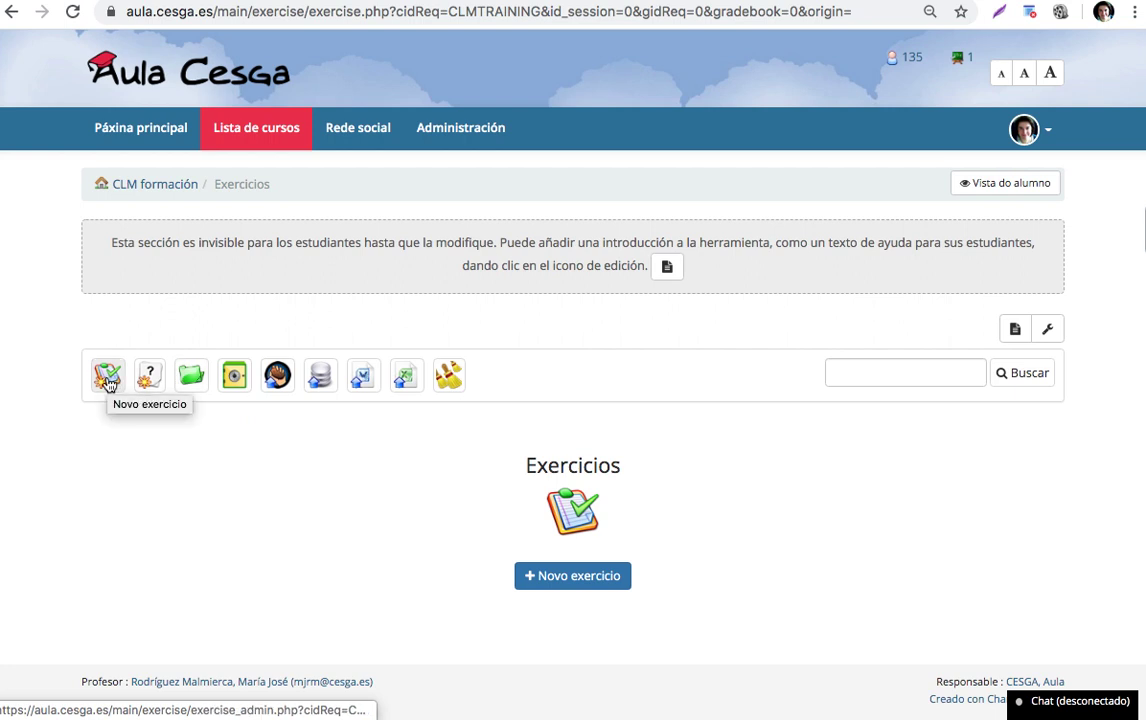
- Create a new exercise named "Exercicio de exemplo" and expand its advanced options
left_click(570, 574)
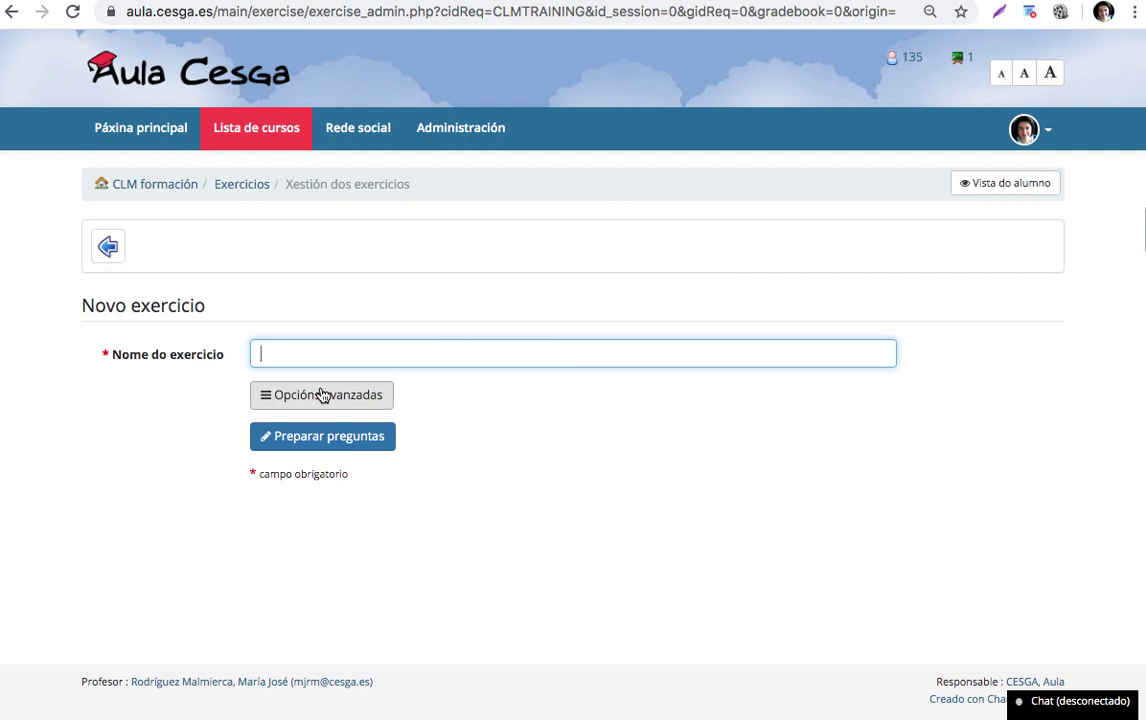
type("Exercicio de exemplo")
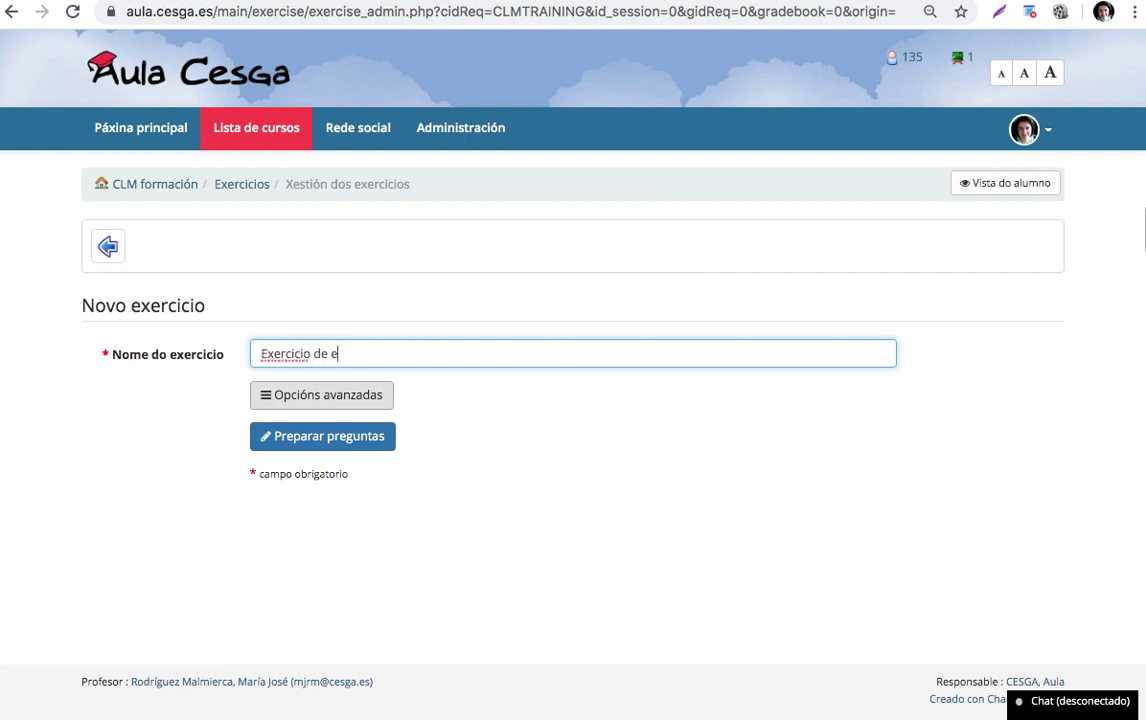
left_click(266, 398)
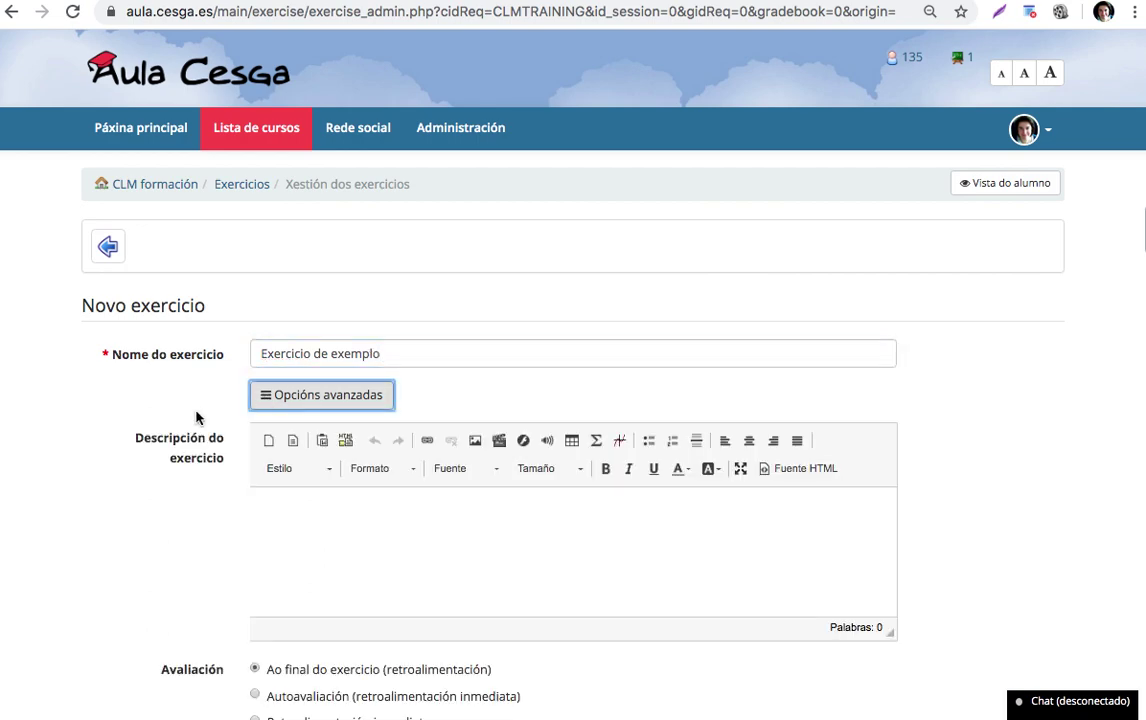
- Review the exercise's advanced options, from description, evaluation and result display to attempts, timing, success percentage and final text
scroll(190, 412, "down", 3)
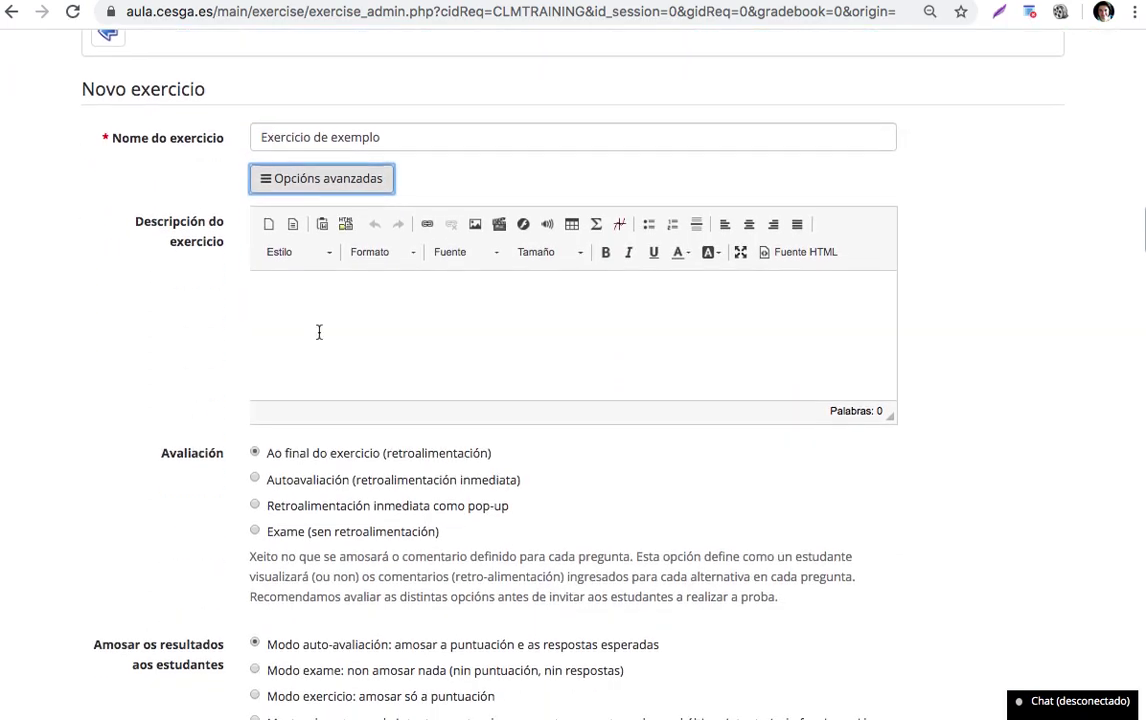
scroll(319, 332, "down", 3)
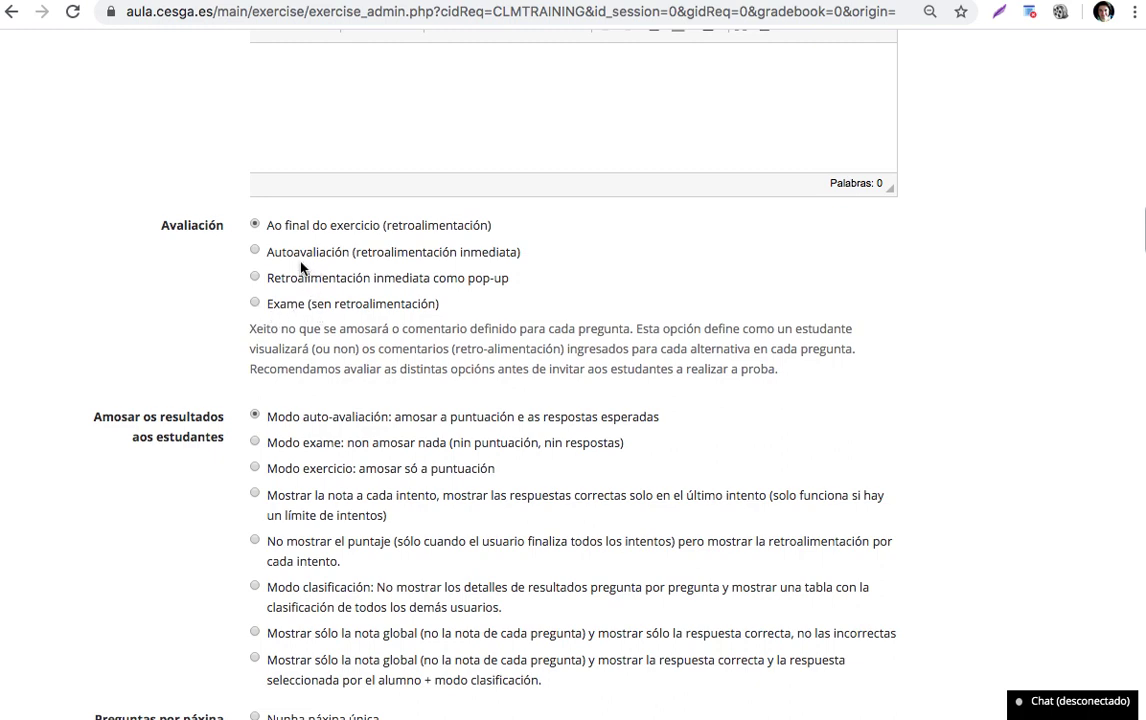
scroll(300, 270, "down", 5)
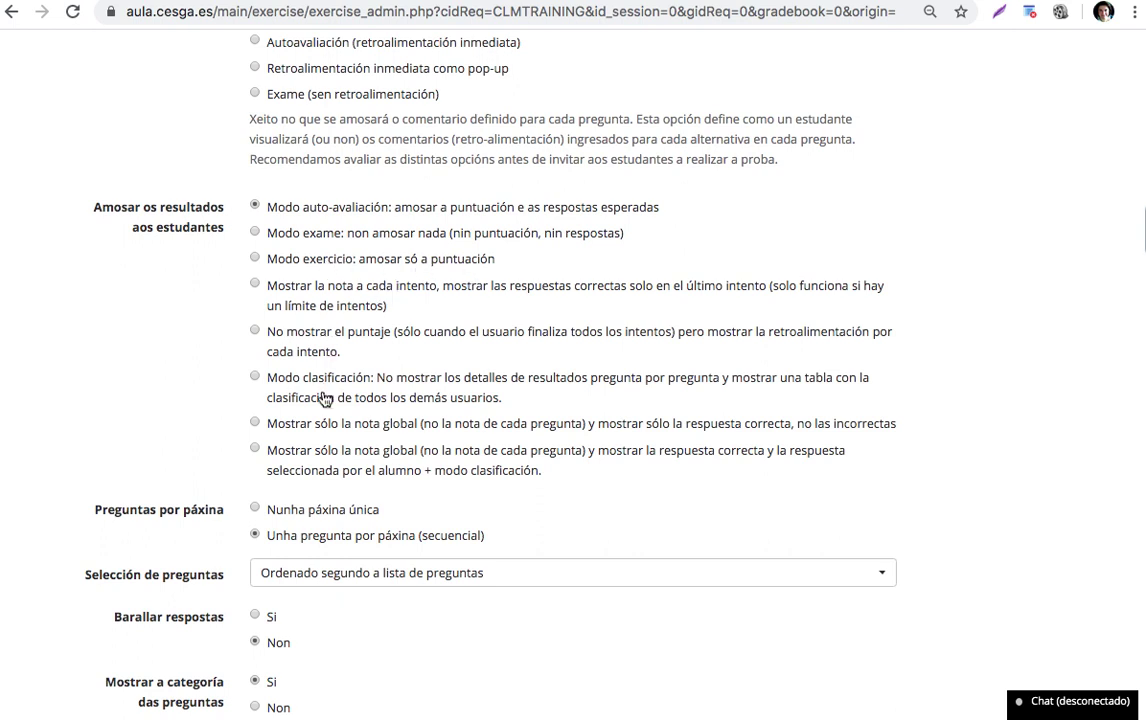
scroll(455, 450, "down", 3)
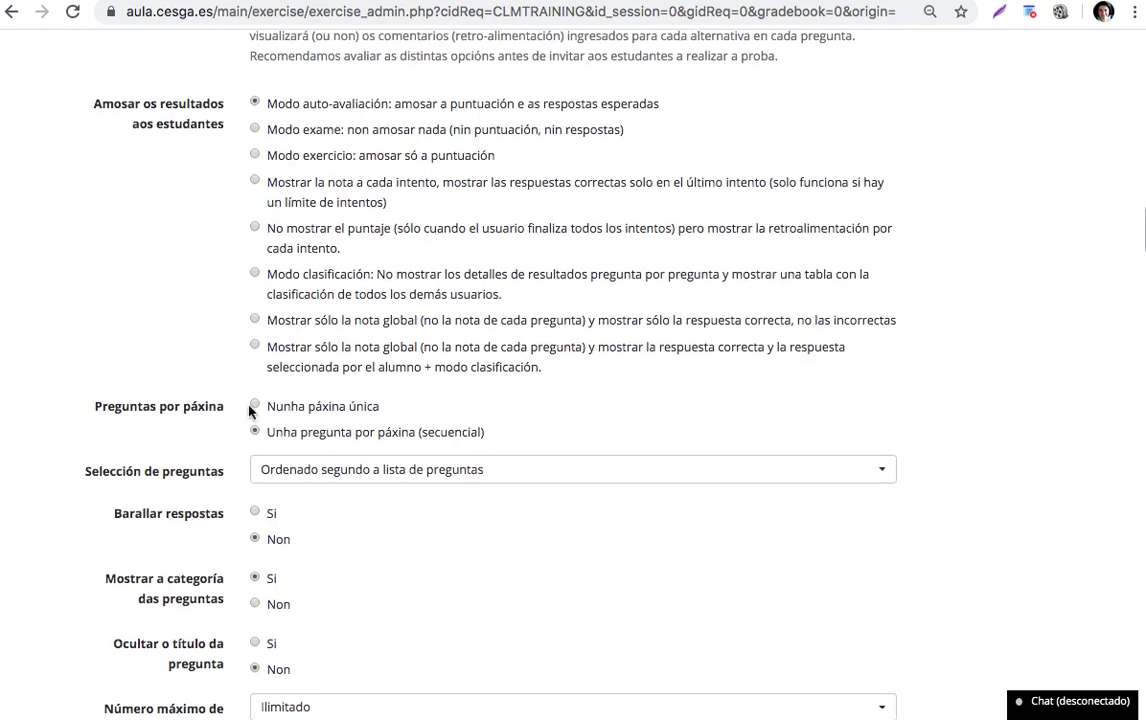
scroll(248, 408, "down", 4)
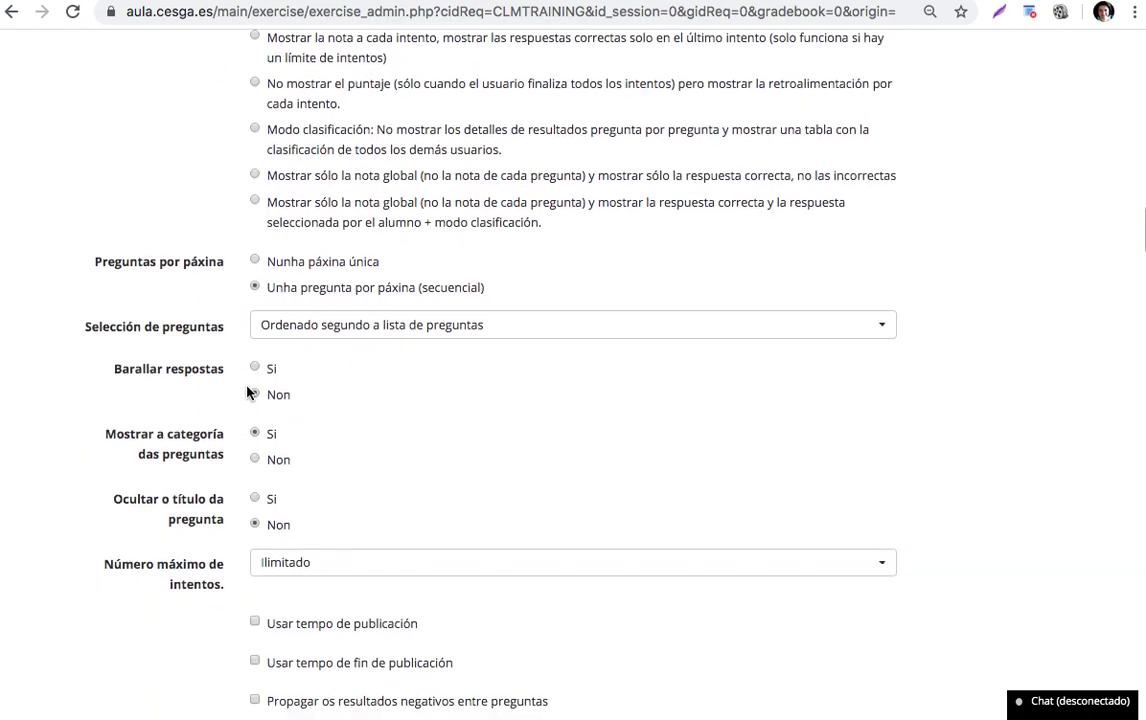
scroll(288, 390, "down", 4)
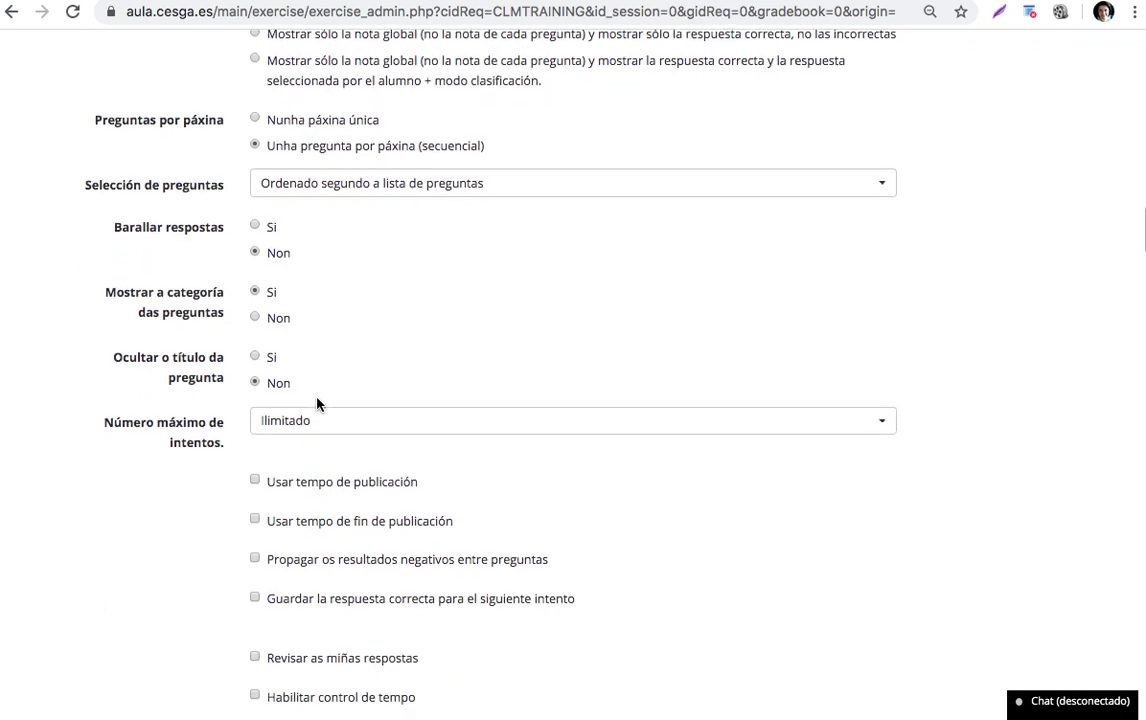
scroll(397, 432, "down", 6)
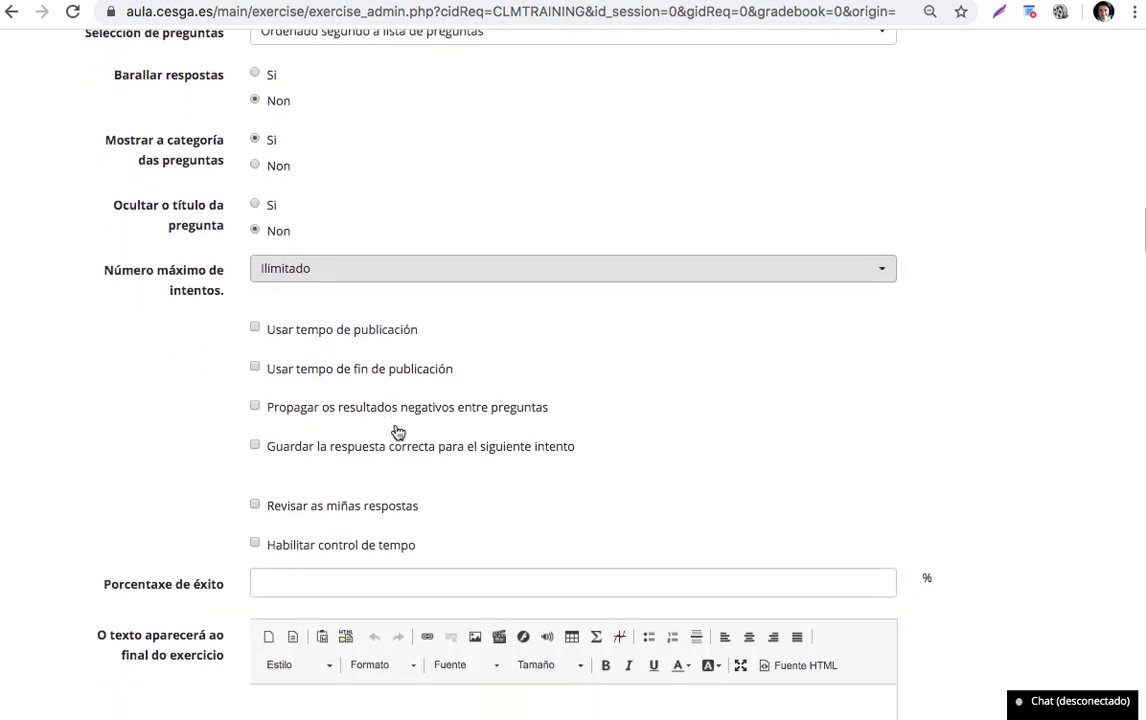
scroll(397, 432, "down", 1)
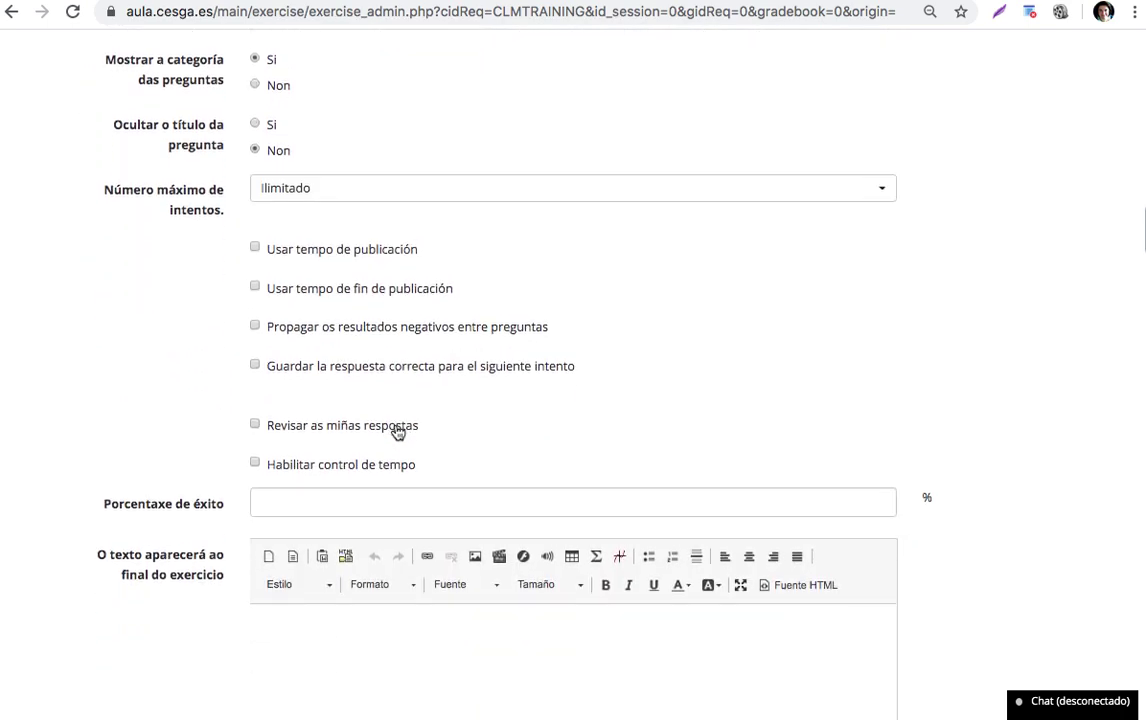
scroll(397, 432, "down", 4)
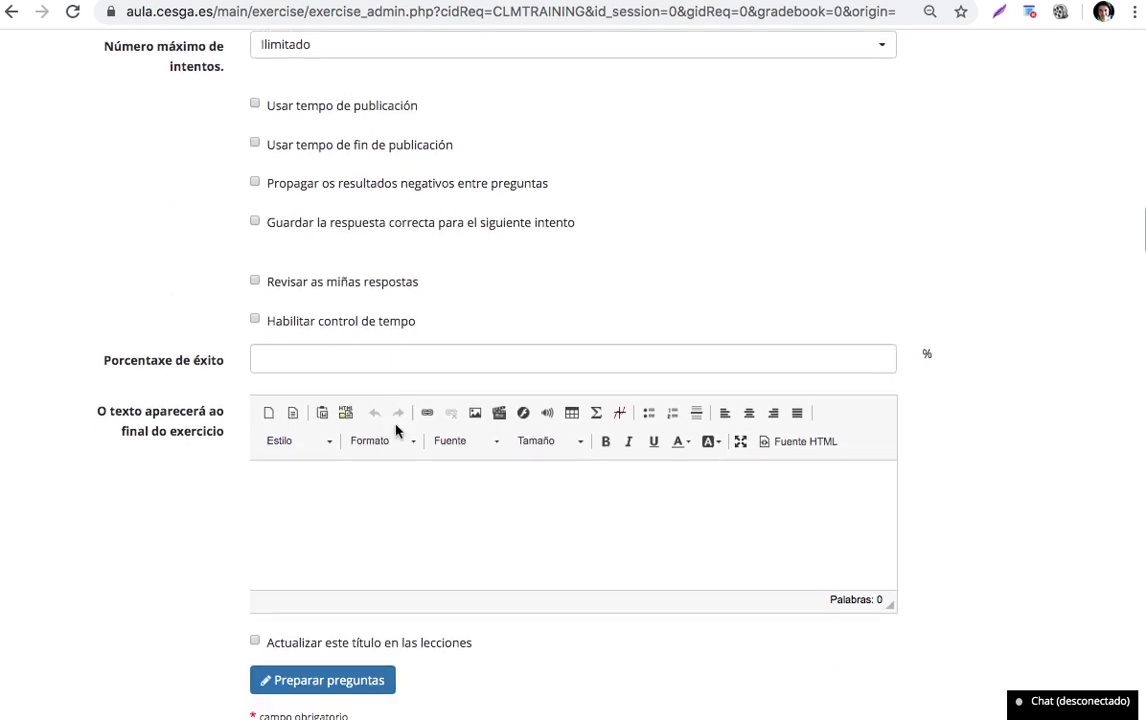
scroll(397, 432, "down", 2)
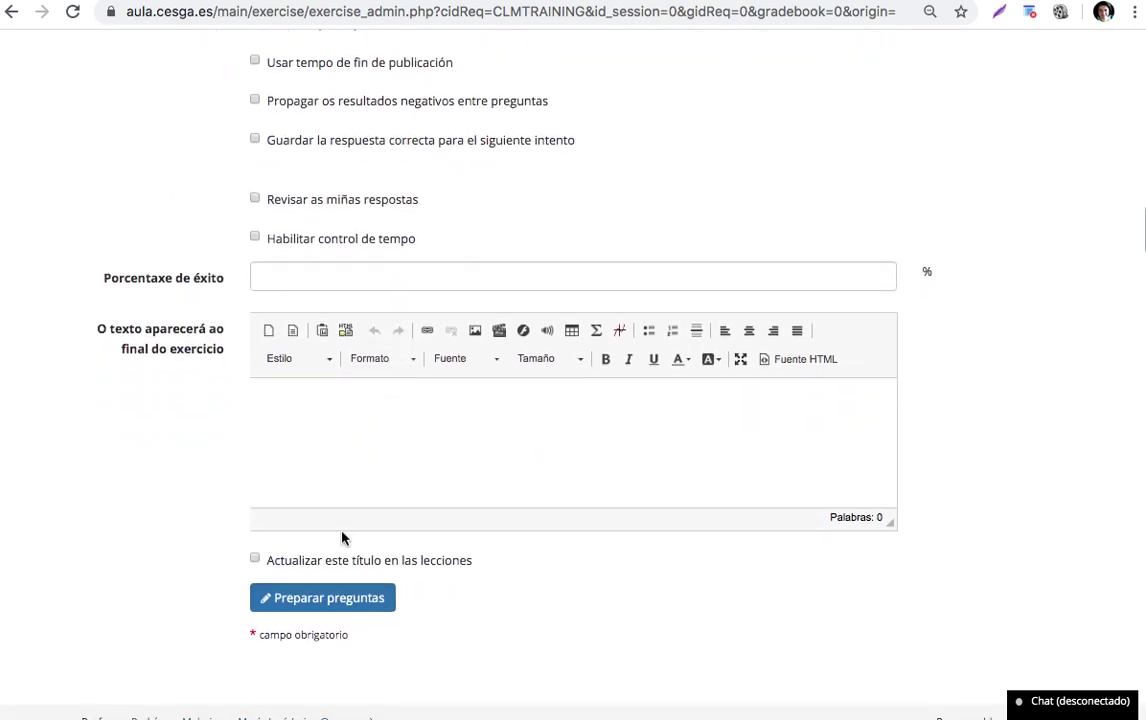
- Save the exercise and start a single-answer question with the text "Como se chama o superordenador do CESGA"
left_click(317, 600)
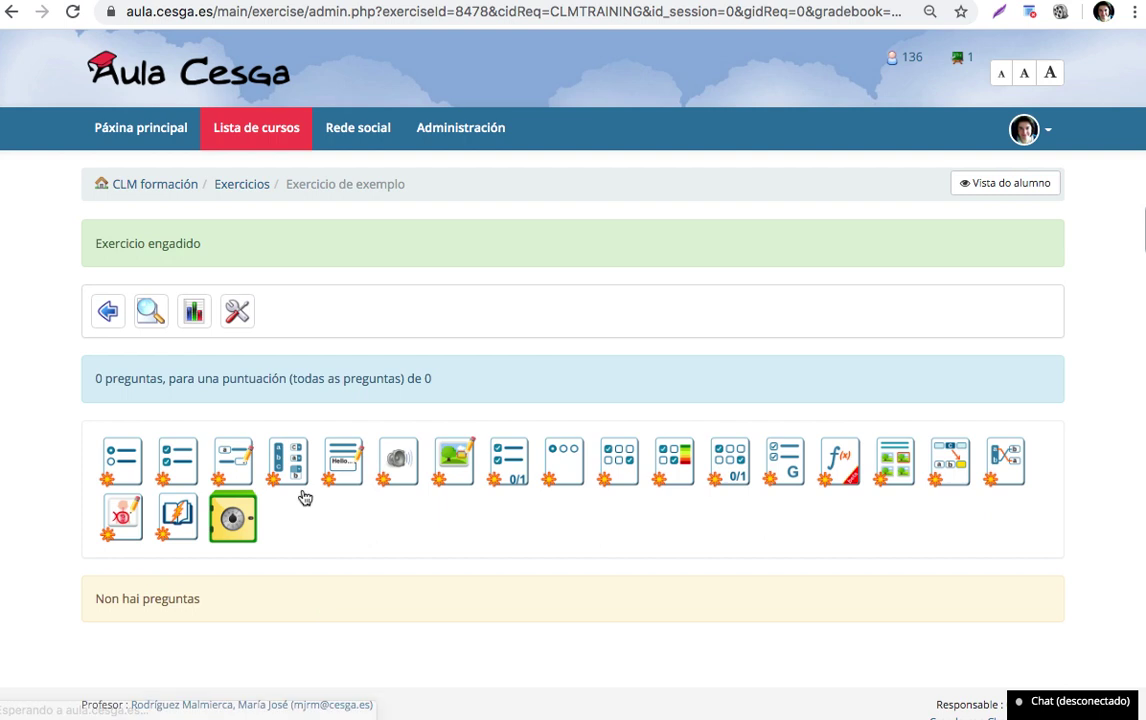
scroll(350, 380, "down", 1)
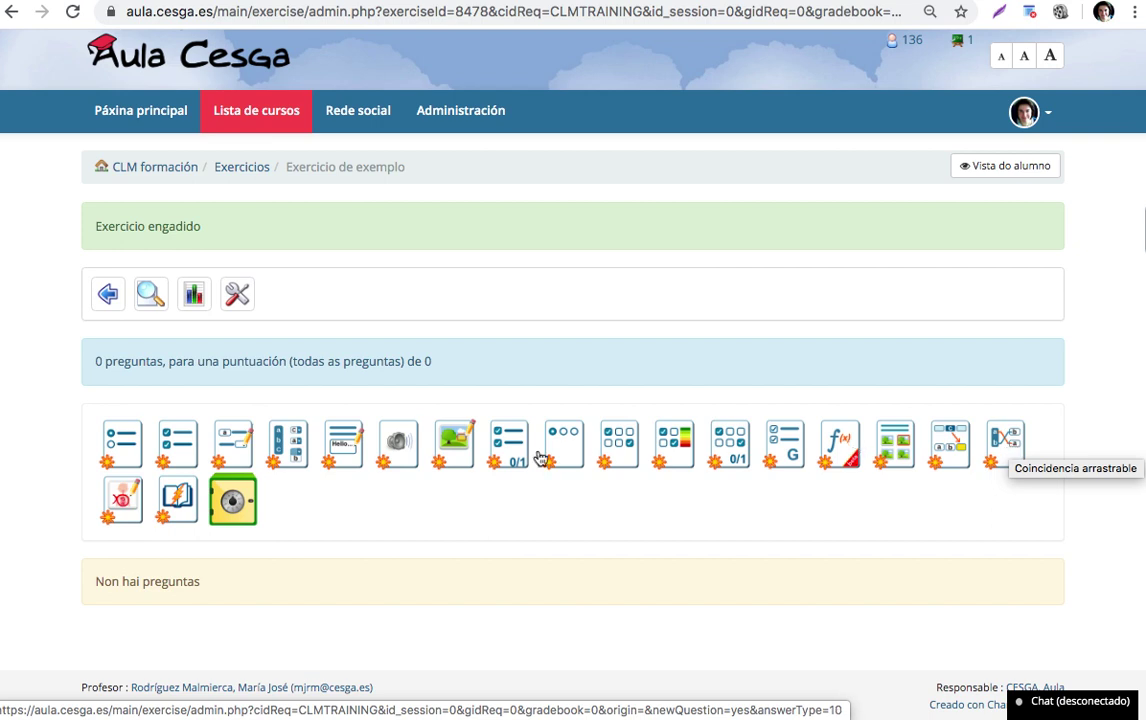
left_click(127, 452)
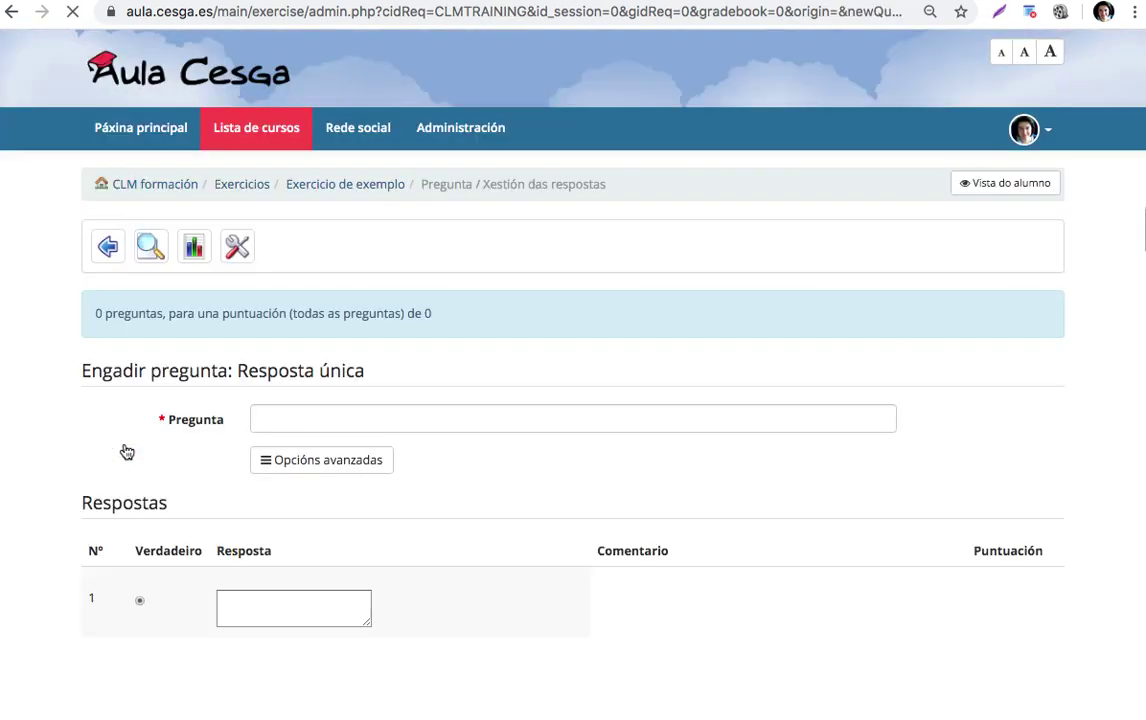
left_click(291, 420)
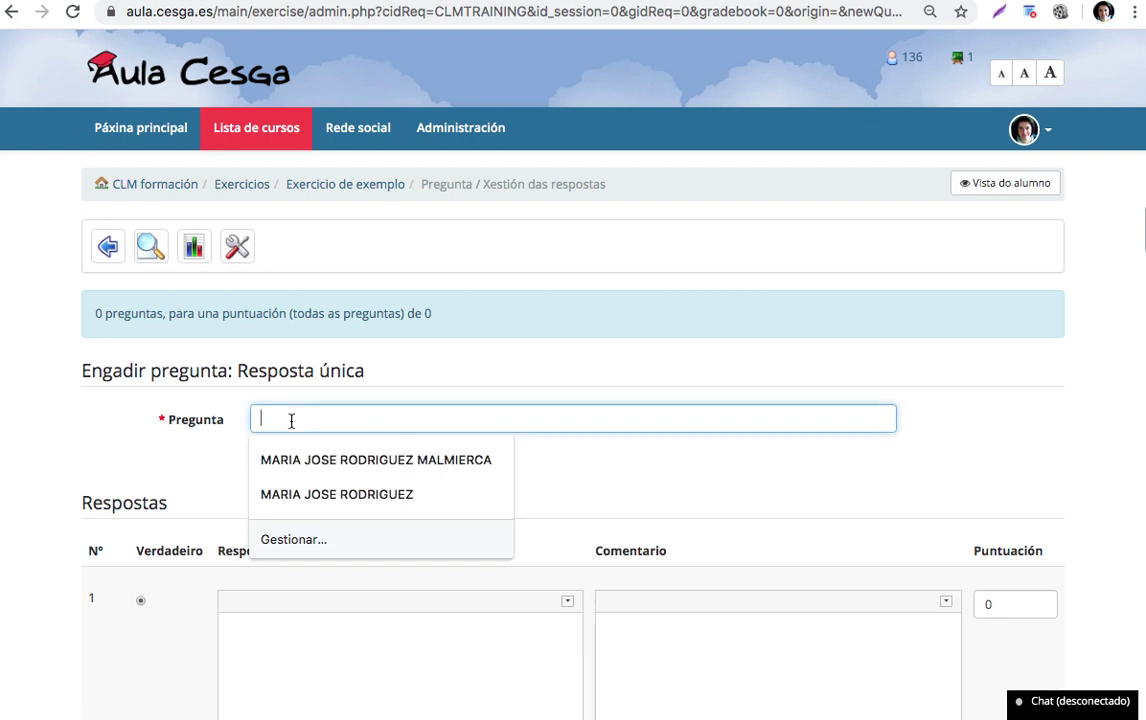
type("Como se chama")
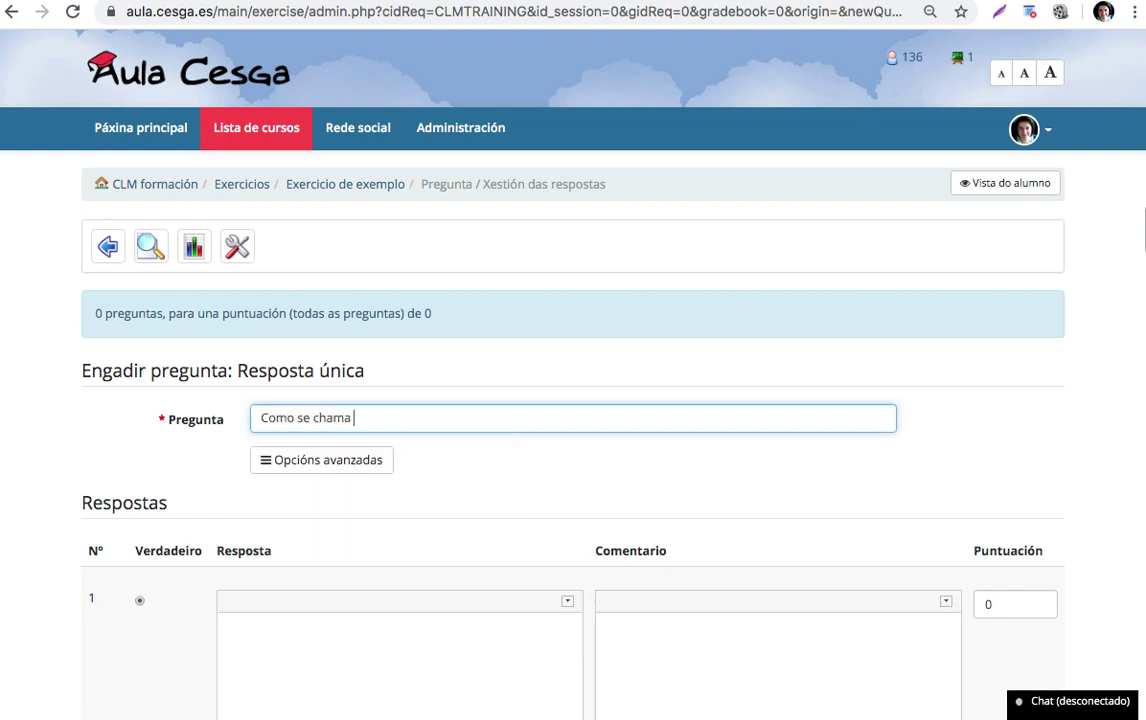
type(" o superordenador do CESGA")
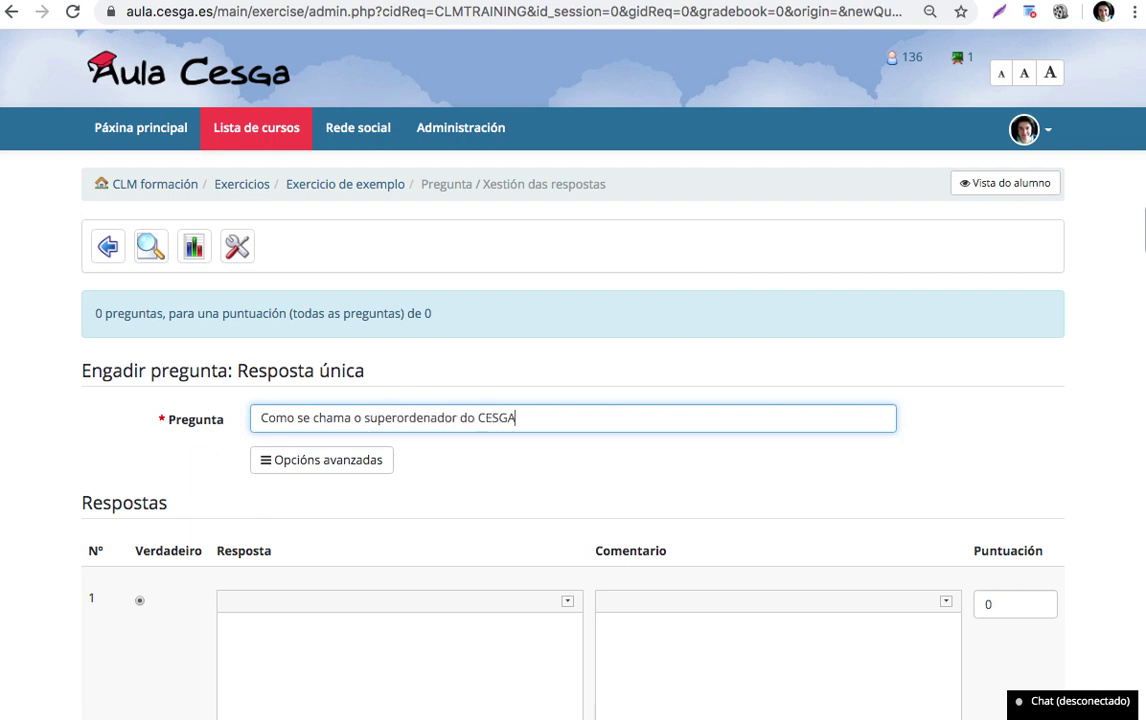
- Mark the second answer as the true one, and switch the mark back to the first answer
scroll(128, 128, "down", 3)
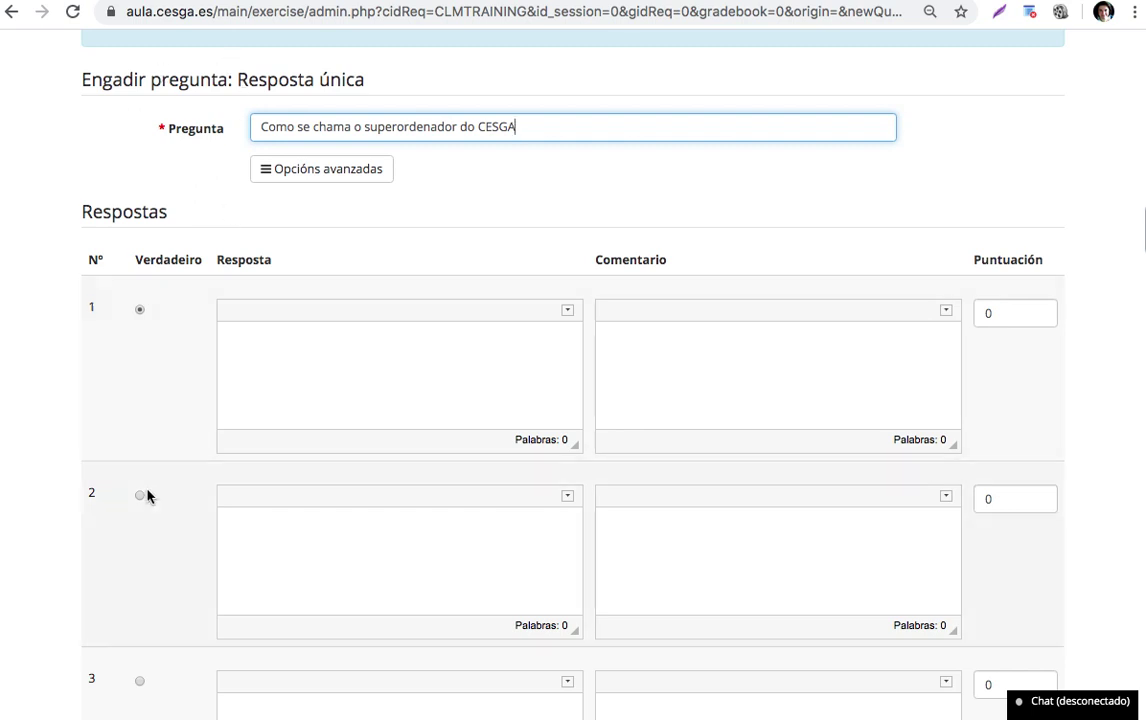
scroll(371, 471, "down", 5)
scroll(370, 472, "up", 3)
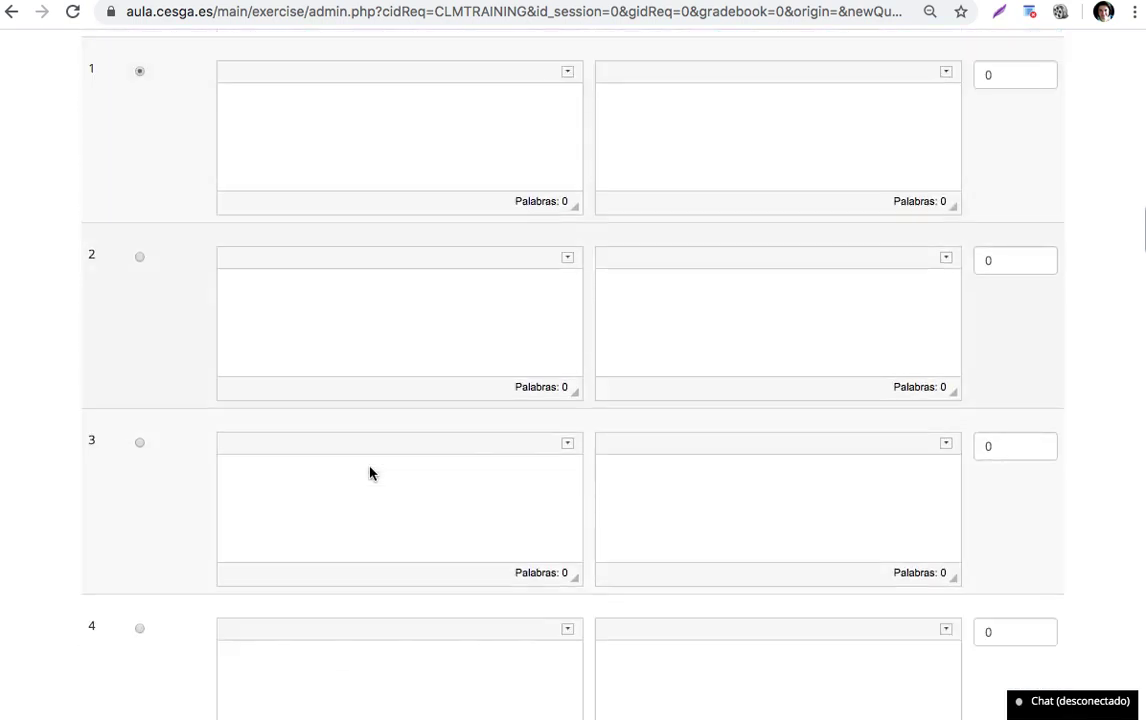
scroll(370, 472, "up", 4)
scroll(370, 467, "down", 1)
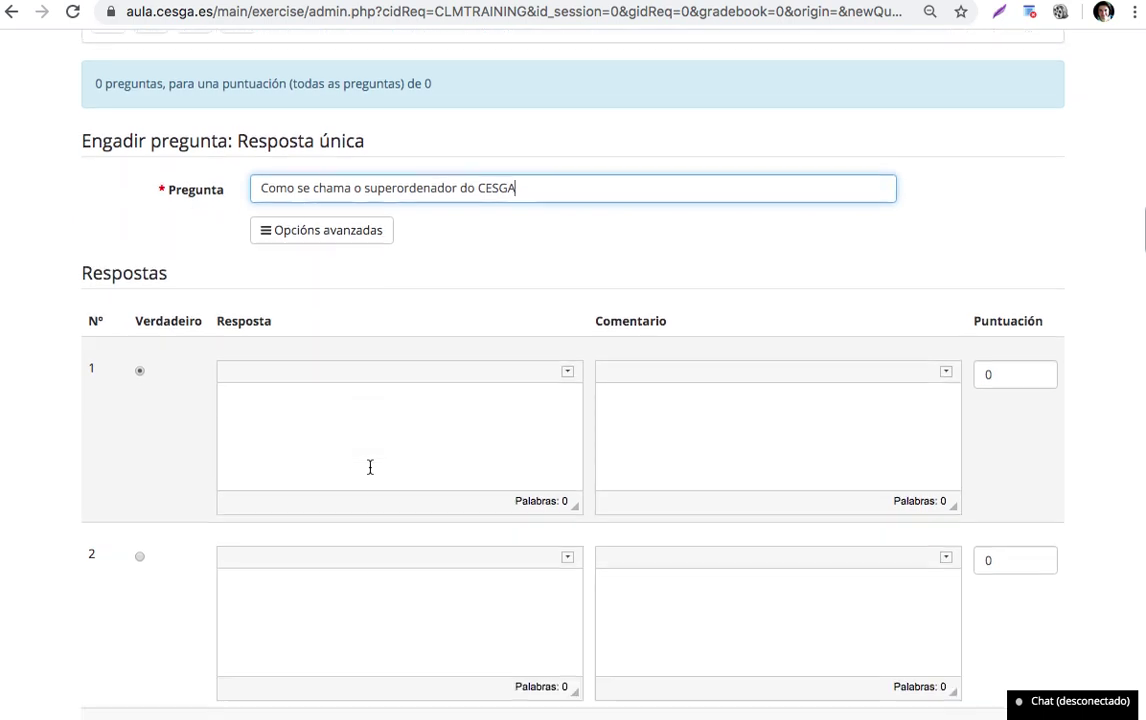
scroll(370, 470, "down", 1)
left_click(312, 350)
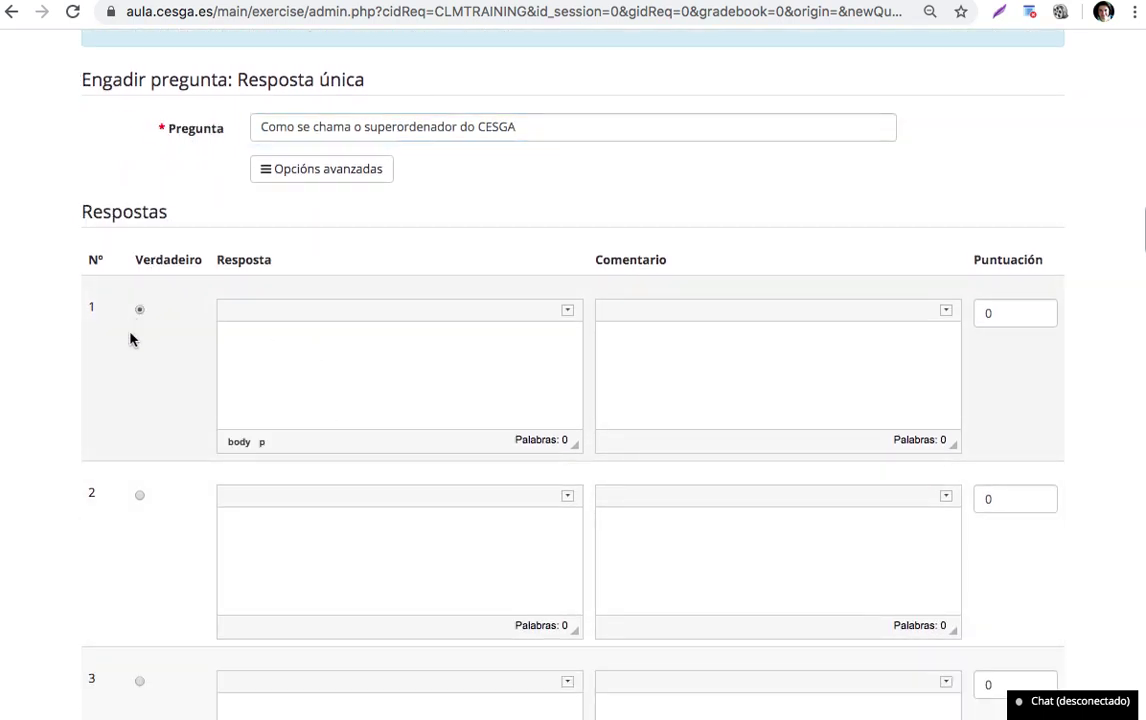
left_click(139, 497)
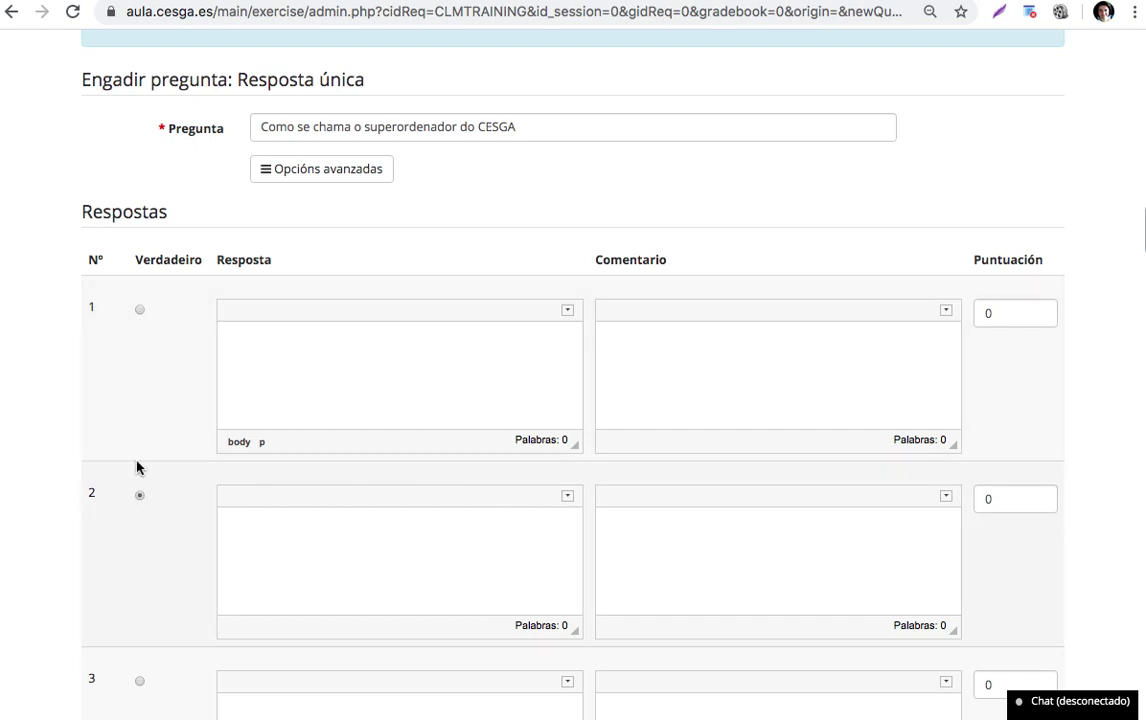
left_click(140, 311)
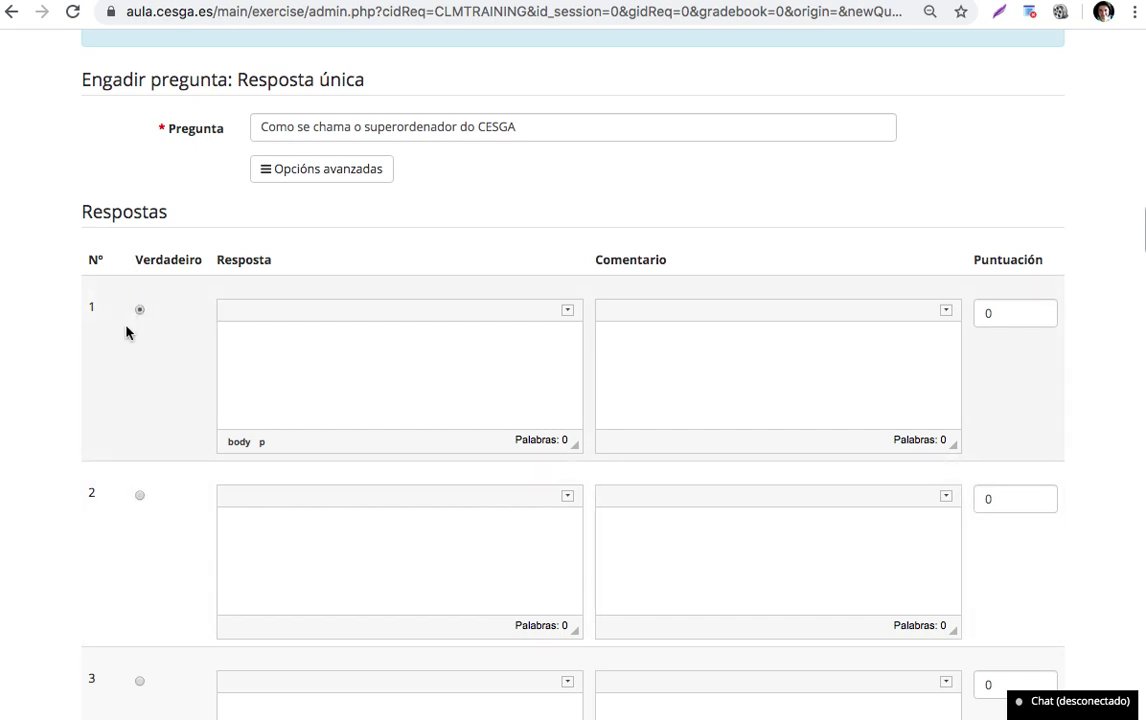
- Fill in the first three answers as "Finis Terrae", "Mare Nostrum" and "Shilley"
left_click(252, 339)
left_click(258, 563)
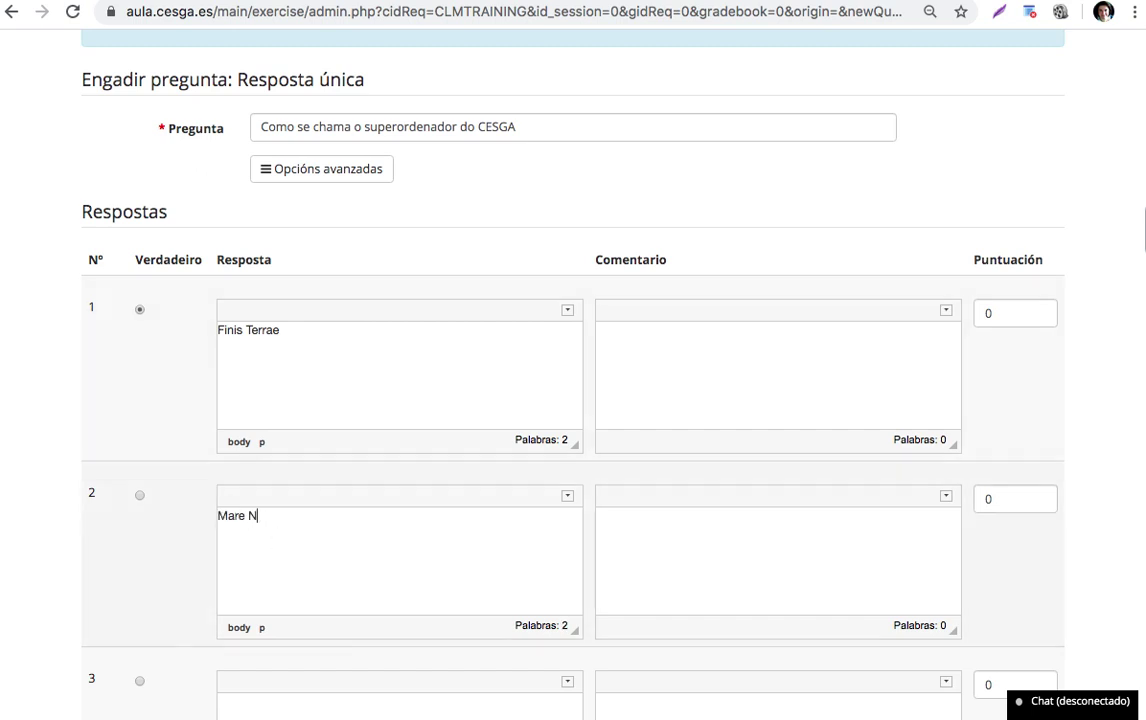
scroll(573, 400, "down", 3)
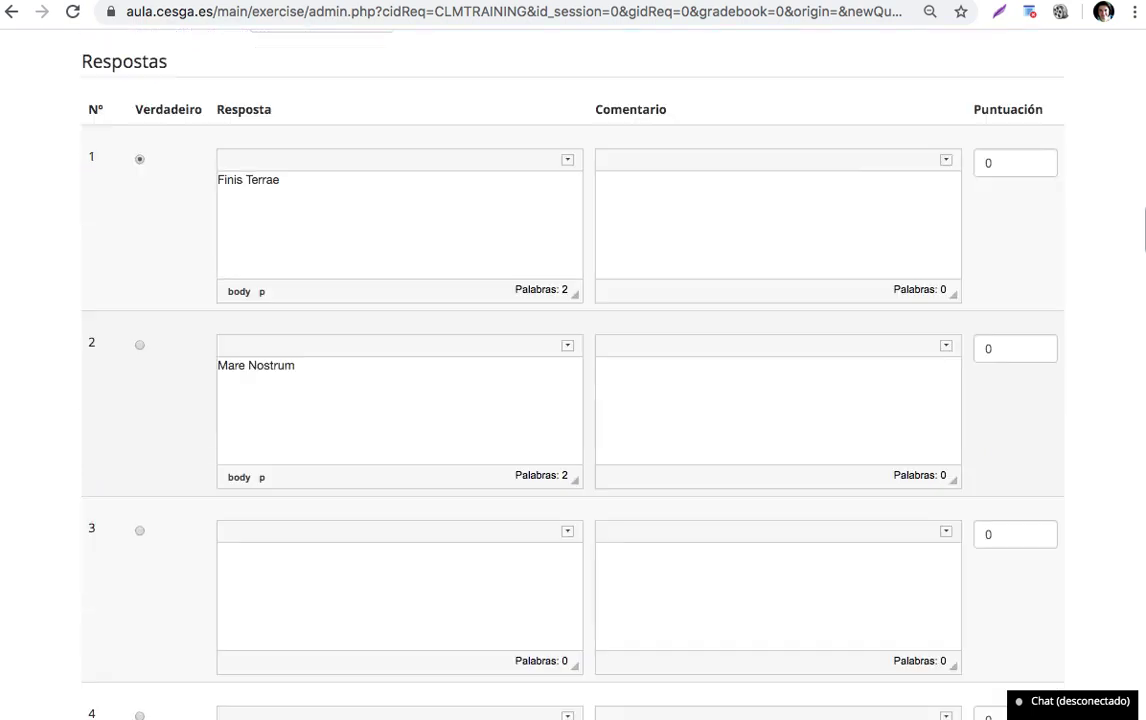
left_click(263, 475)
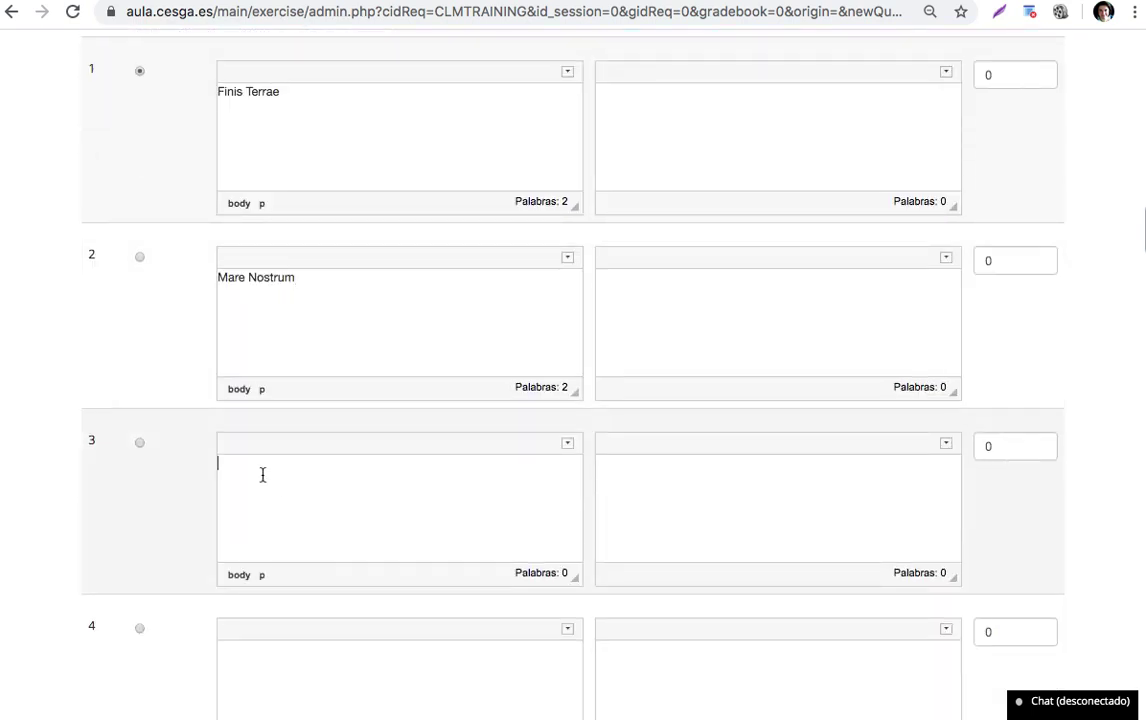
type("Shilley")
- Remove the empty fourth answer from the question
scroll(335, 469, "down", 3)
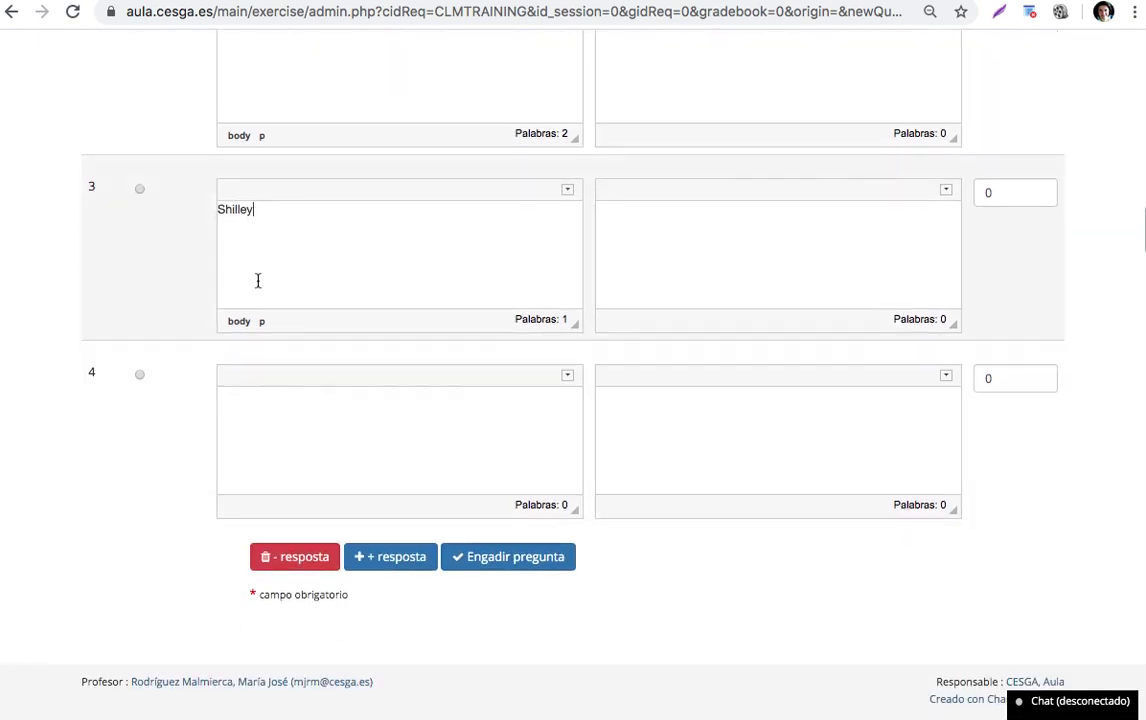
scroll(340, 391, "up", 3)
scroll(340, 391, "down", 3)
left_click(306, 568)
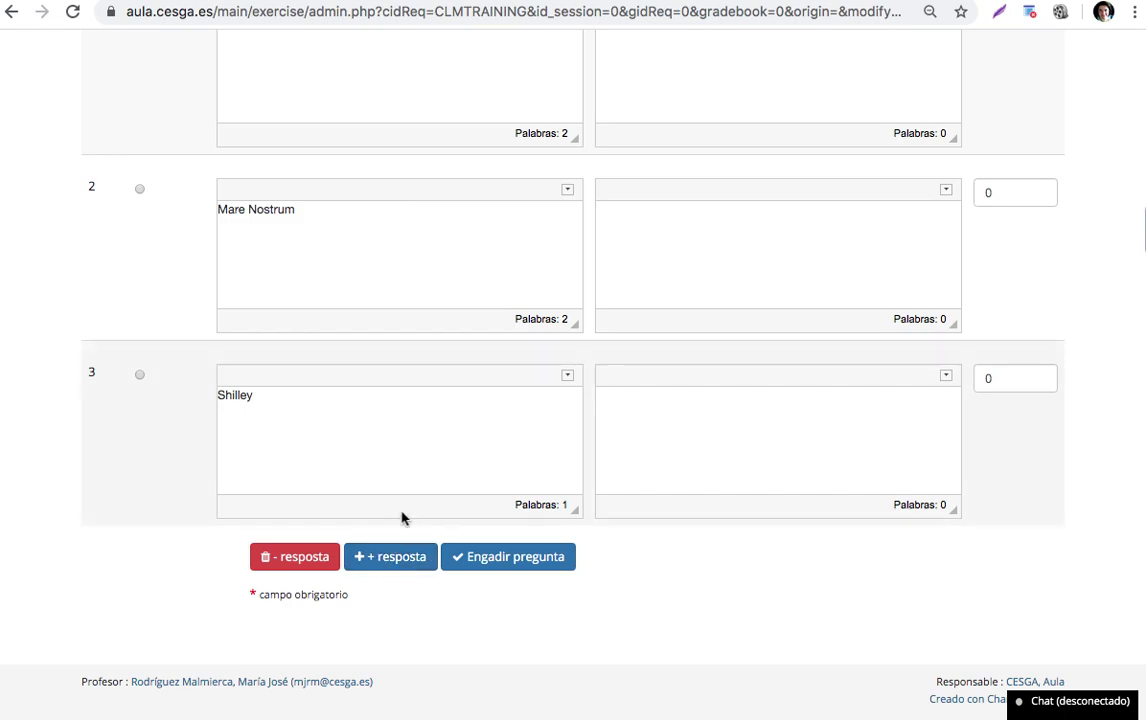
- Check the question with its three answers and add it to the exercise
scroll(403, 517, "up", 1)
scroll(403, 517, "up", 4)
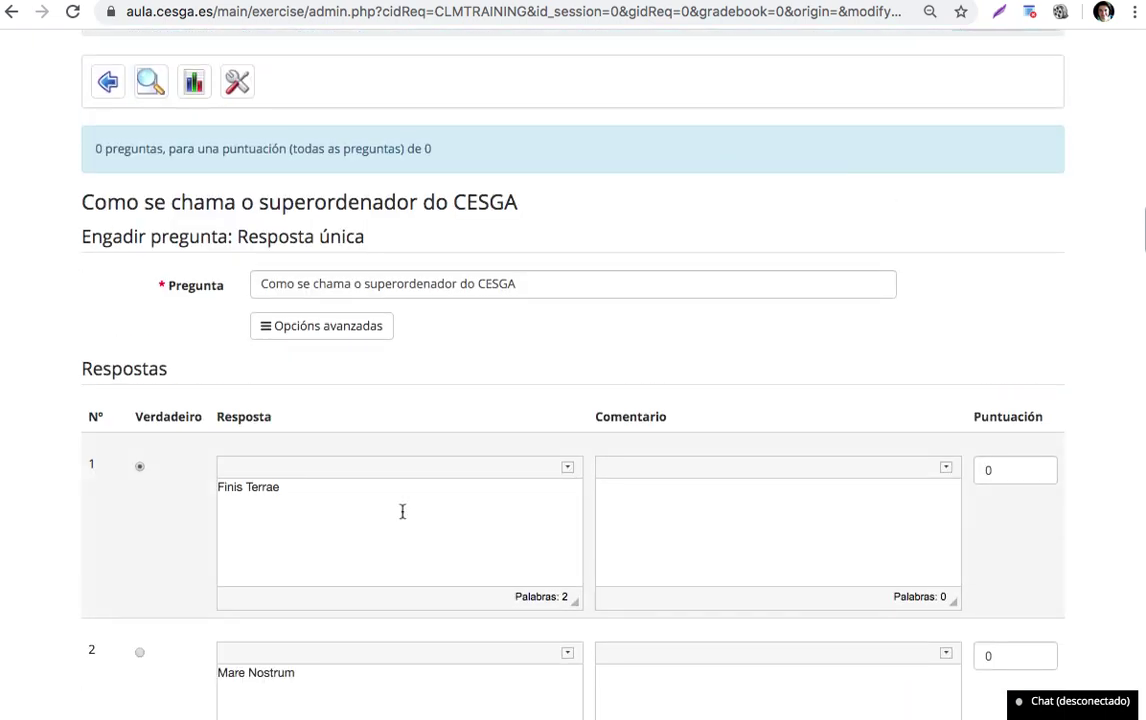
scroll(402, 511, "down", 5)
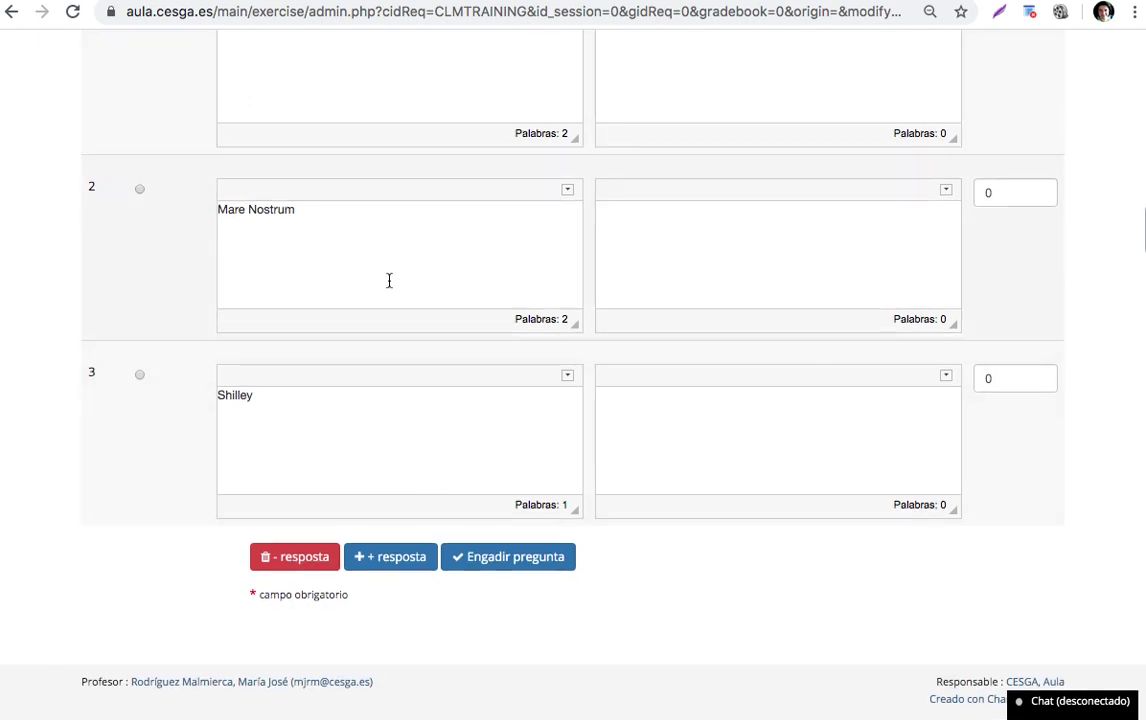
left_click(517, 566)
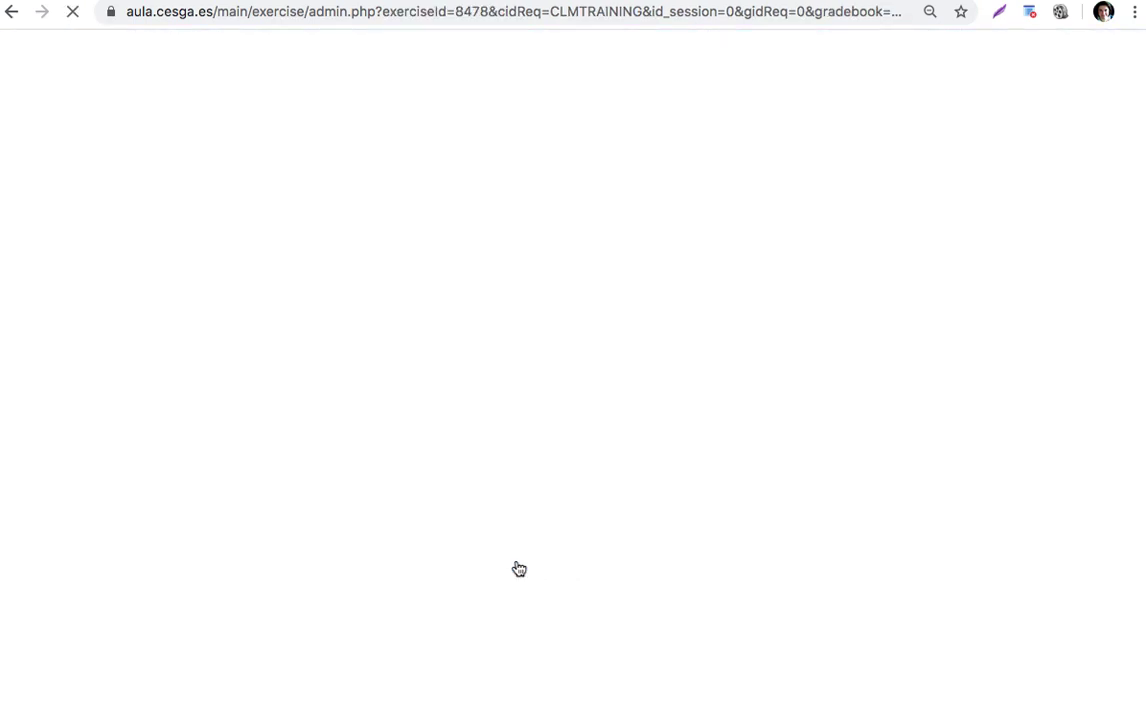
scroll(397, 241, "down", 1)
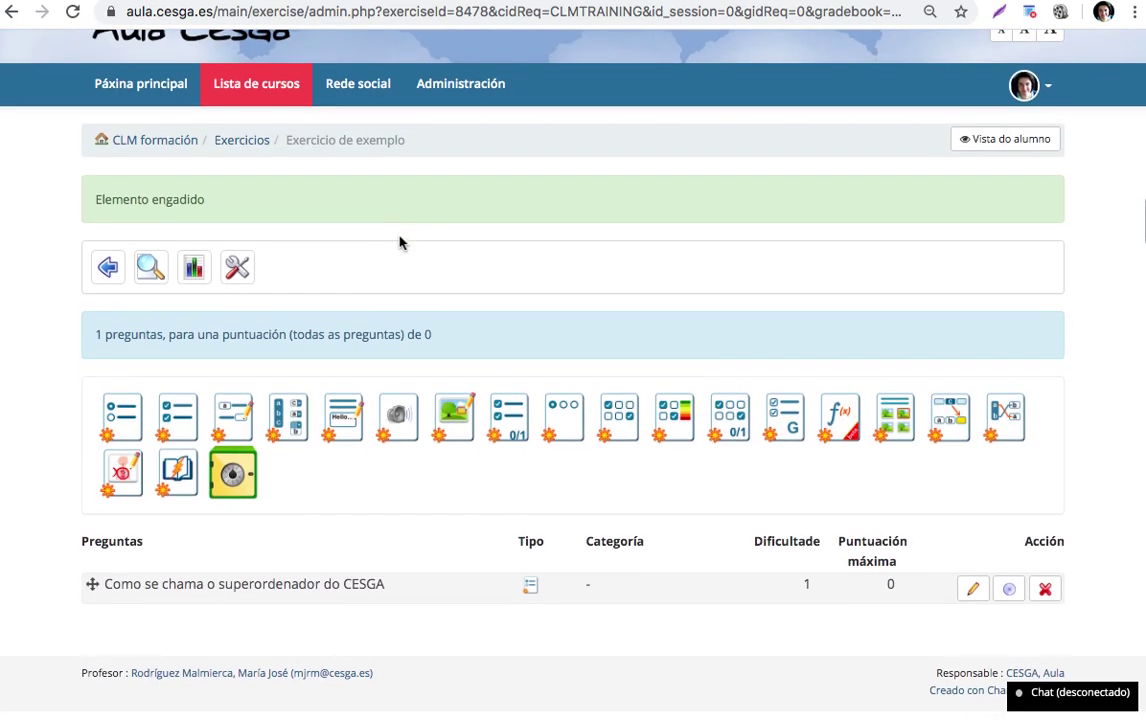
scroll(399, 241, "up", 1)
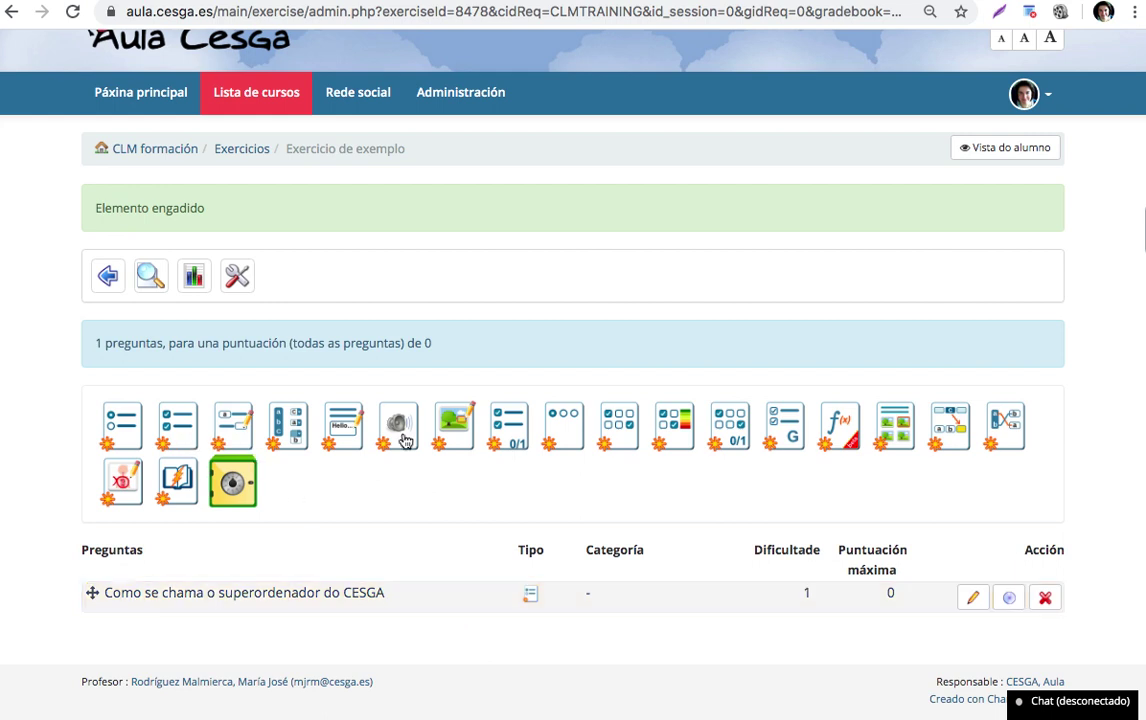
- Start a new hotspot question and title it "Partes do corpo"
left_click(457, 430)
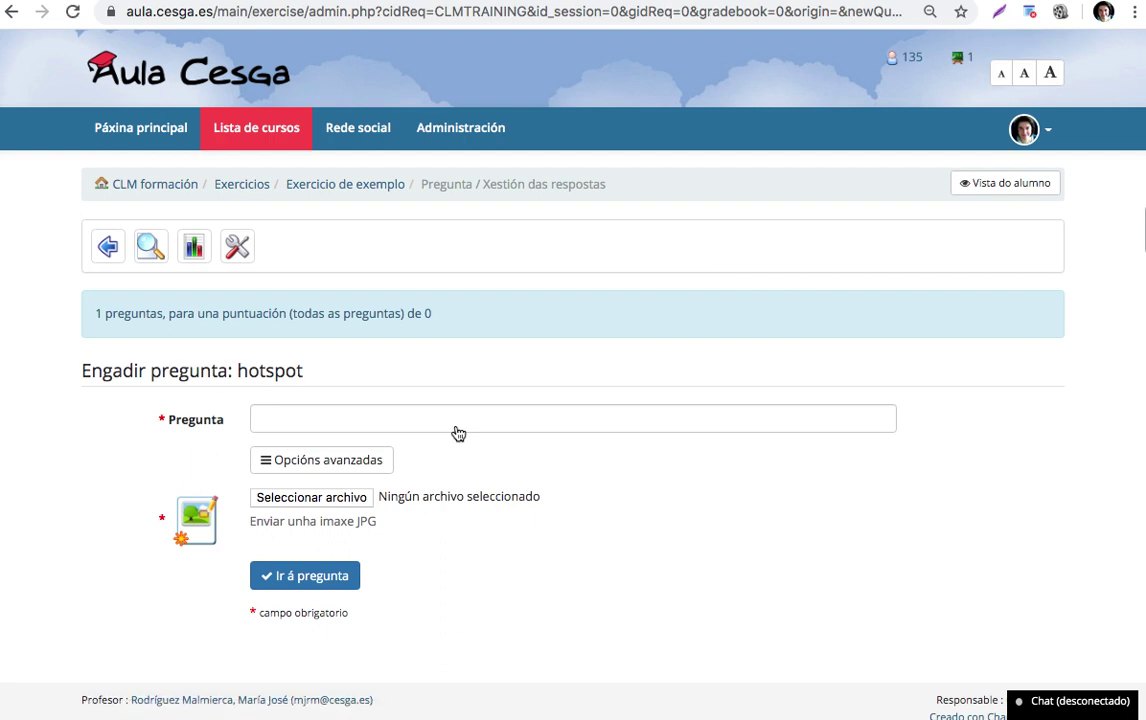
left_click(322, 421)
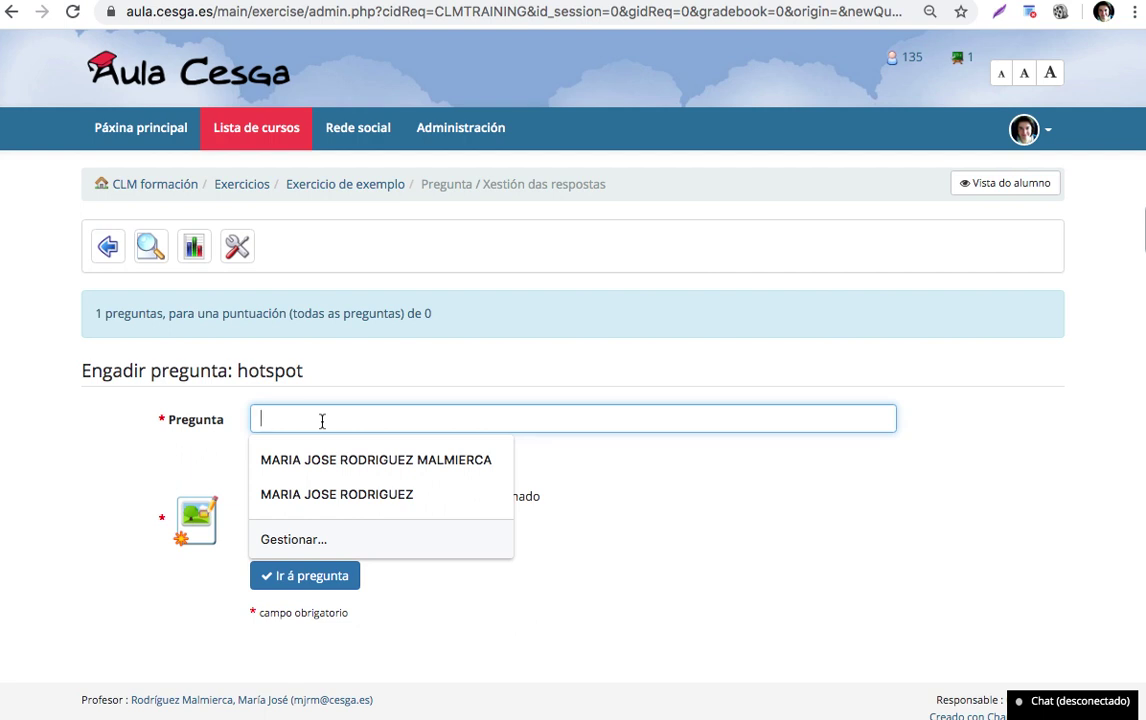
type("Parte")
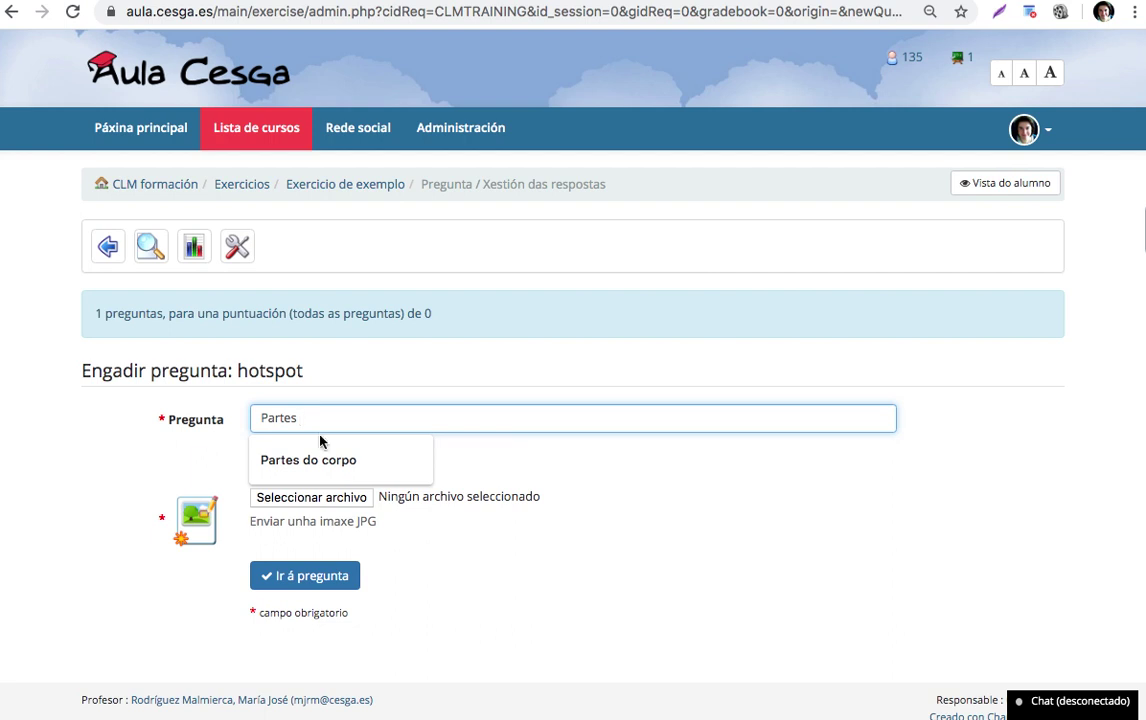
type("s")
left_click(286, 461)
- Attach mary-marvel.png from Downloads as the question's image and continue to its interactive zones
left_click(317, 497)
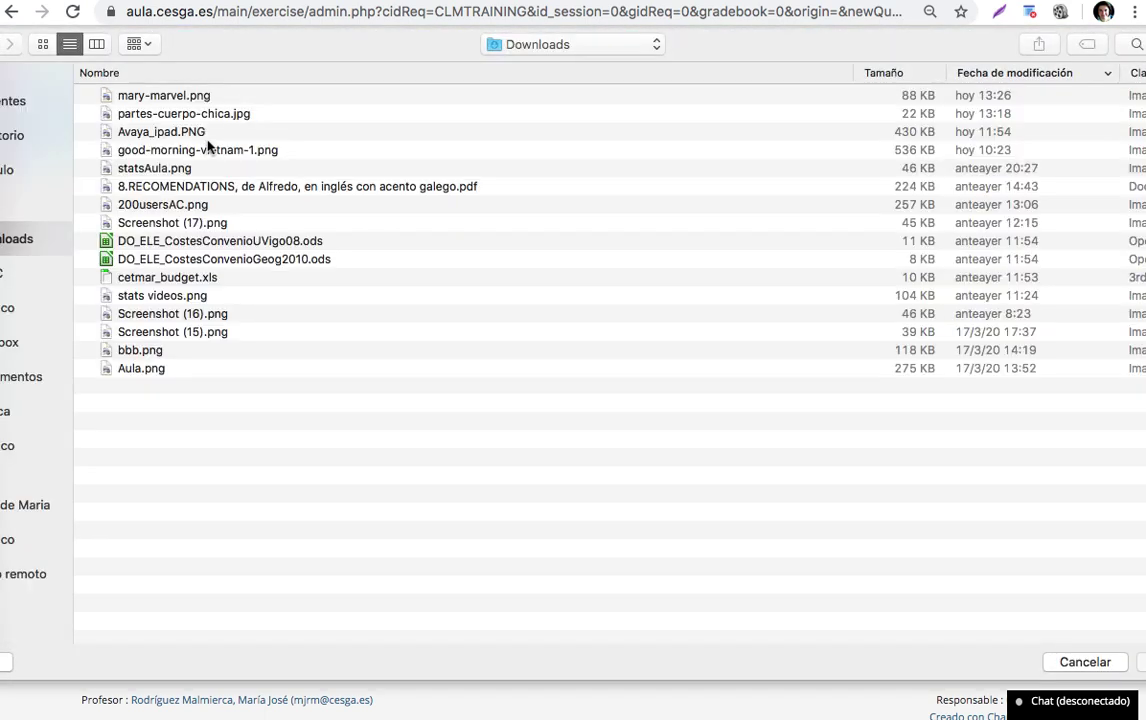
key("Down")
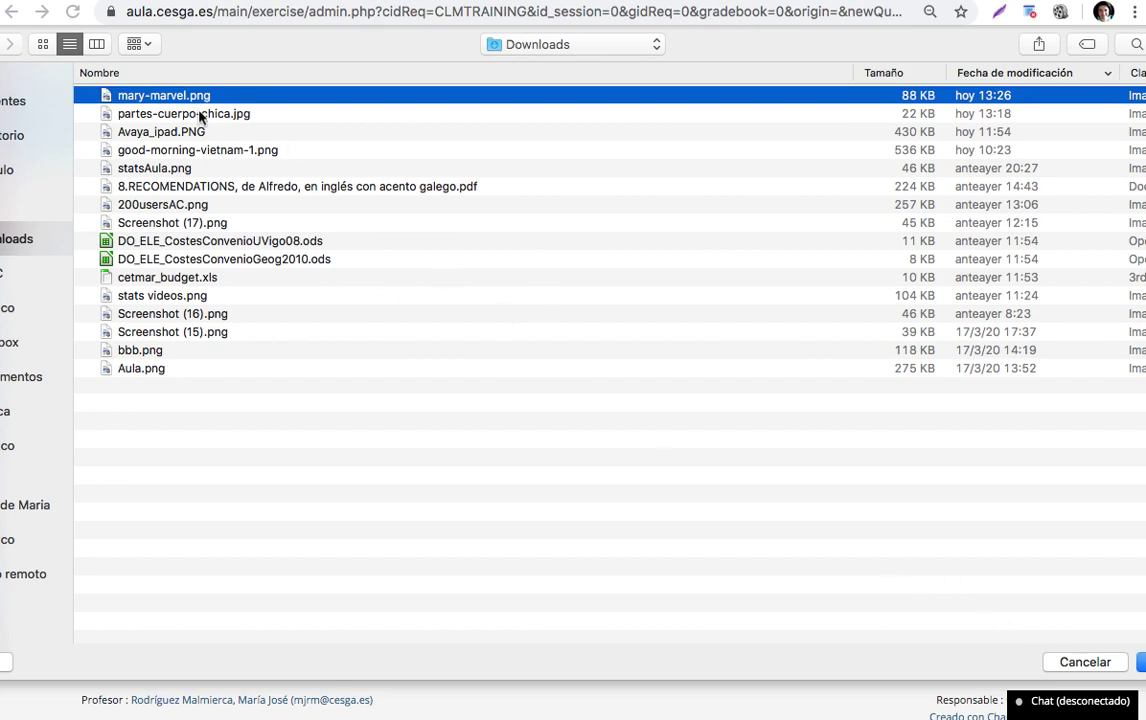
key("Return")
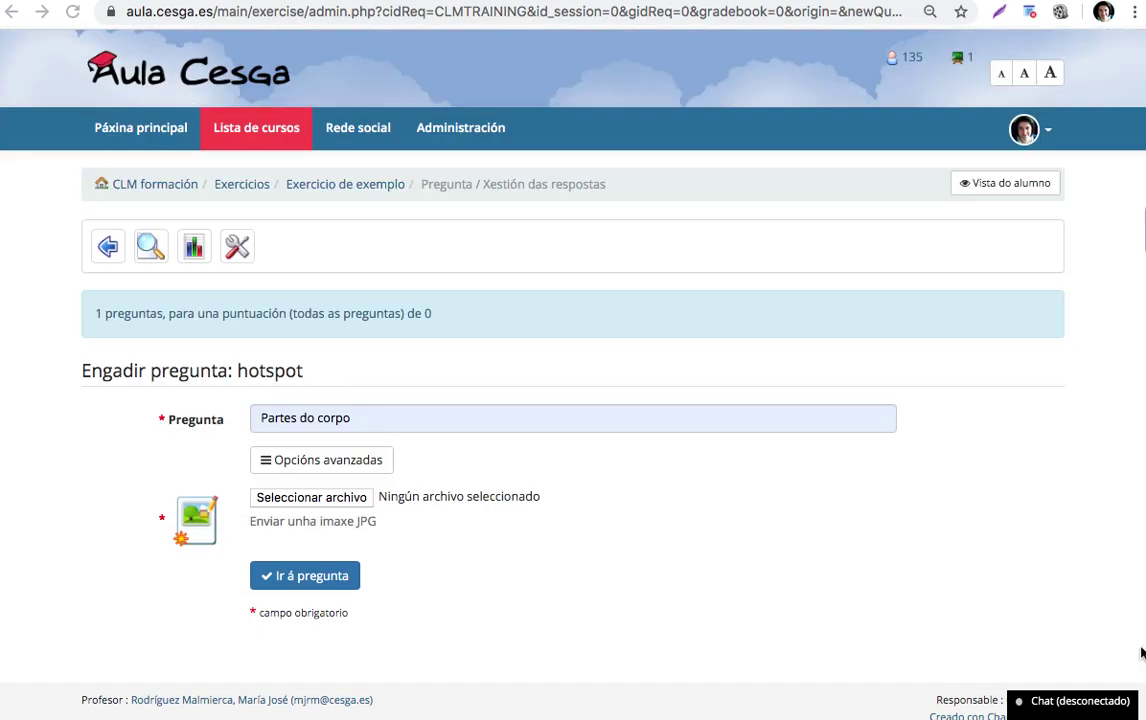
scroll(655, 489, "down", 1)
left_click(310, 556)
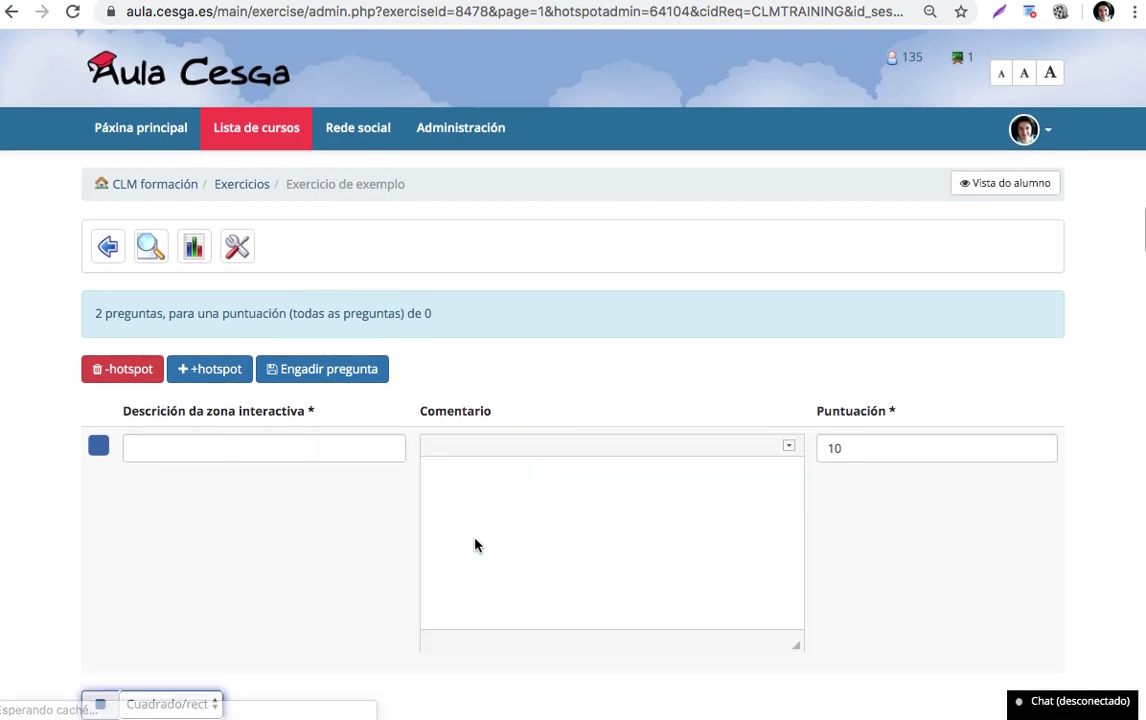
- Describe the first interactive zone as "cabeza"
scroll(475, 545, "down", 5)
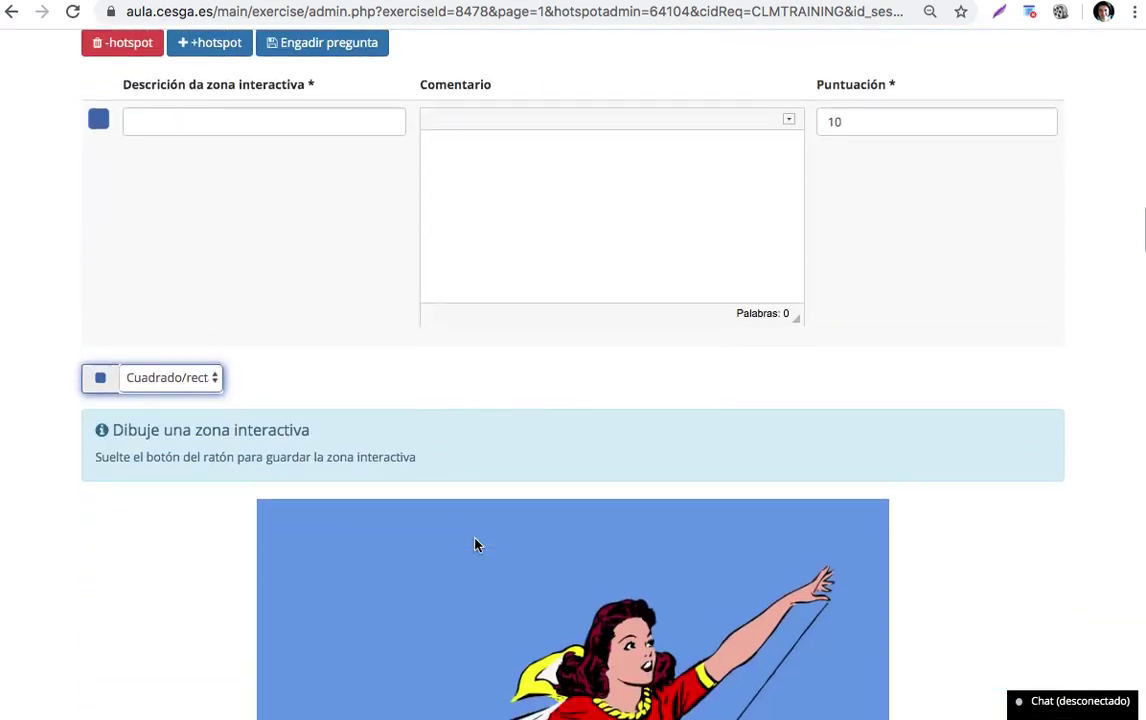
scroll(475, 545, "down", 4)
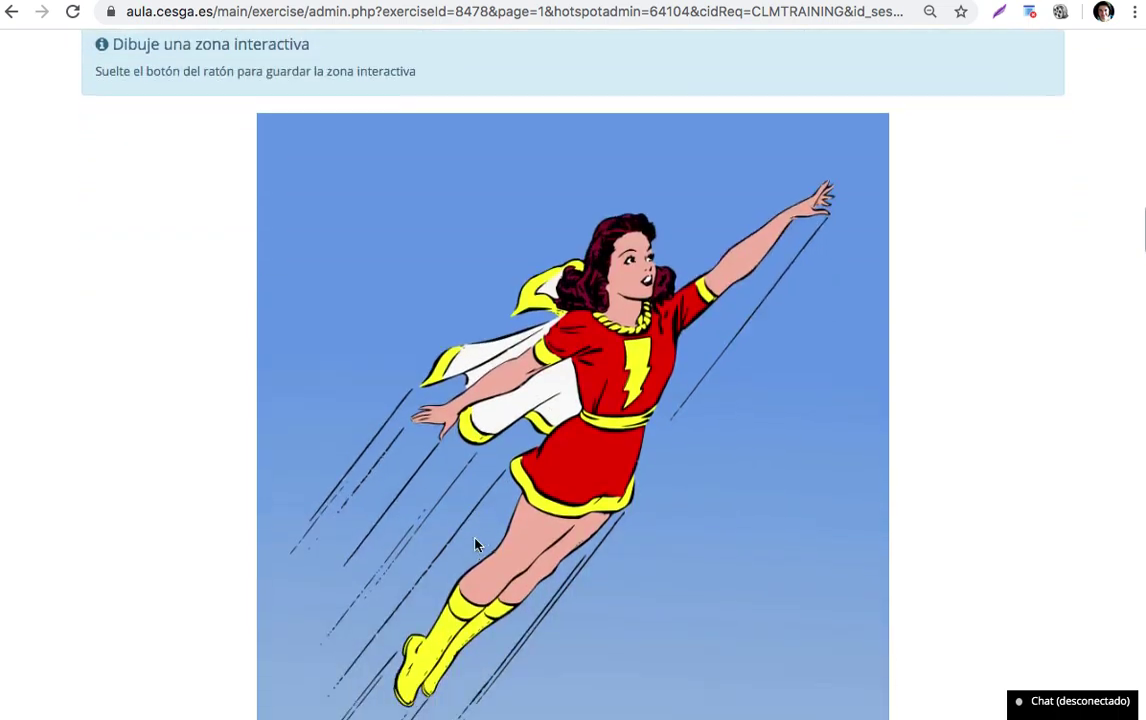
scroll(475, 545, "up", 9)
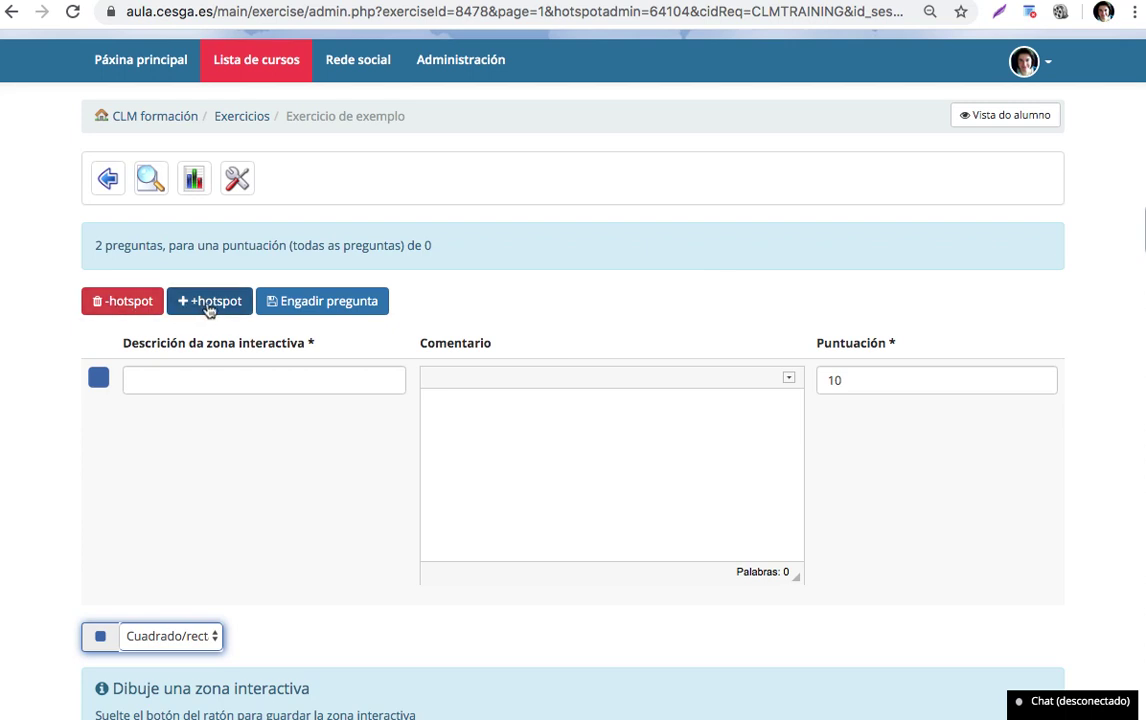
left_click(176, 382)
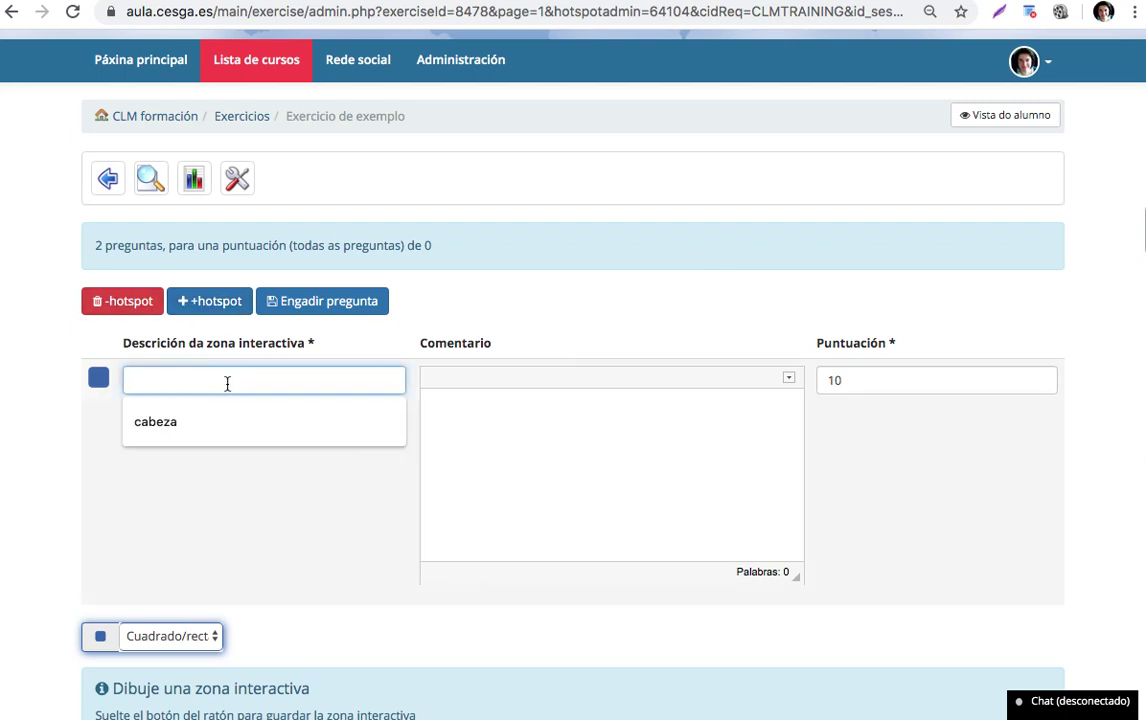
left_click(200, 422)
scroll(312, 427, "down", 2)
left_click_drag(180, 292, 131, 292)
scroll(219, 295, "down", 5)
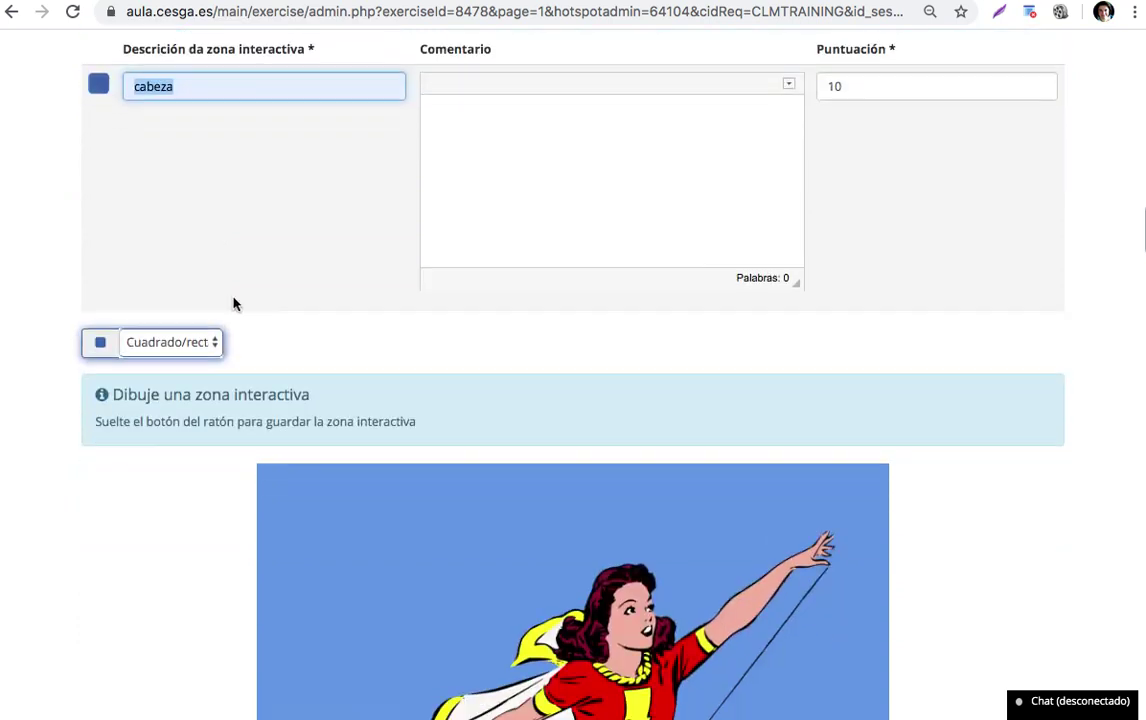
- Draw the first zone as a Cuadrado/rectángulo around the character's head in the image
left_click(184, 340)
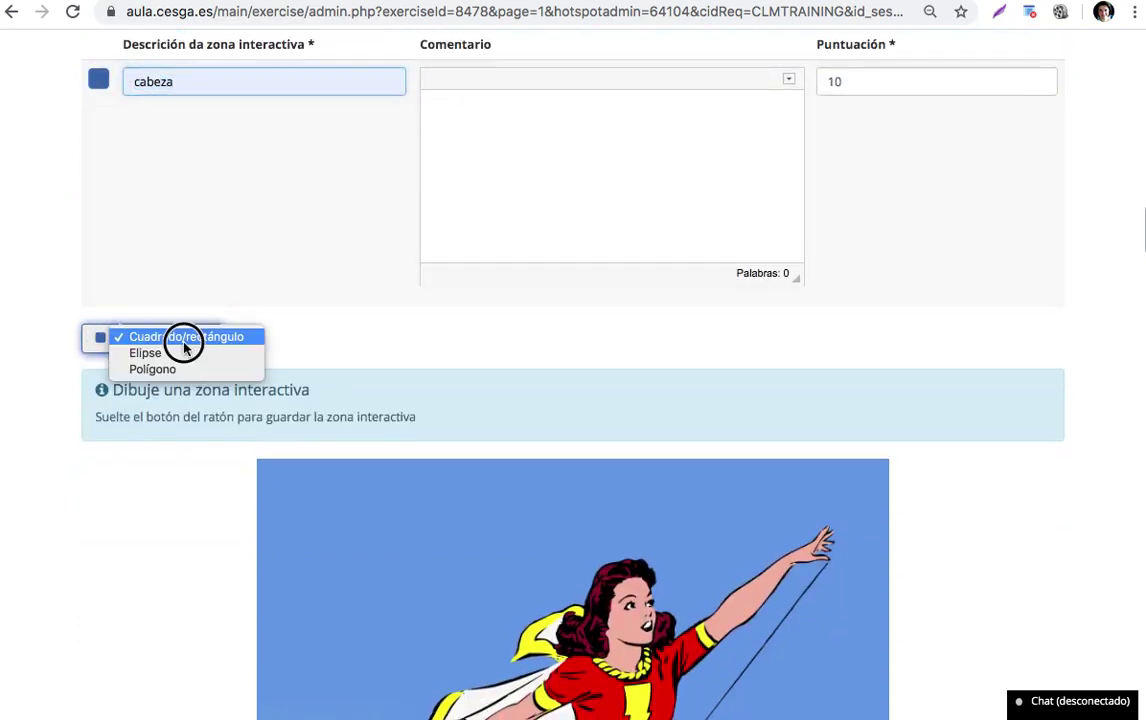
left_click(192, 338)
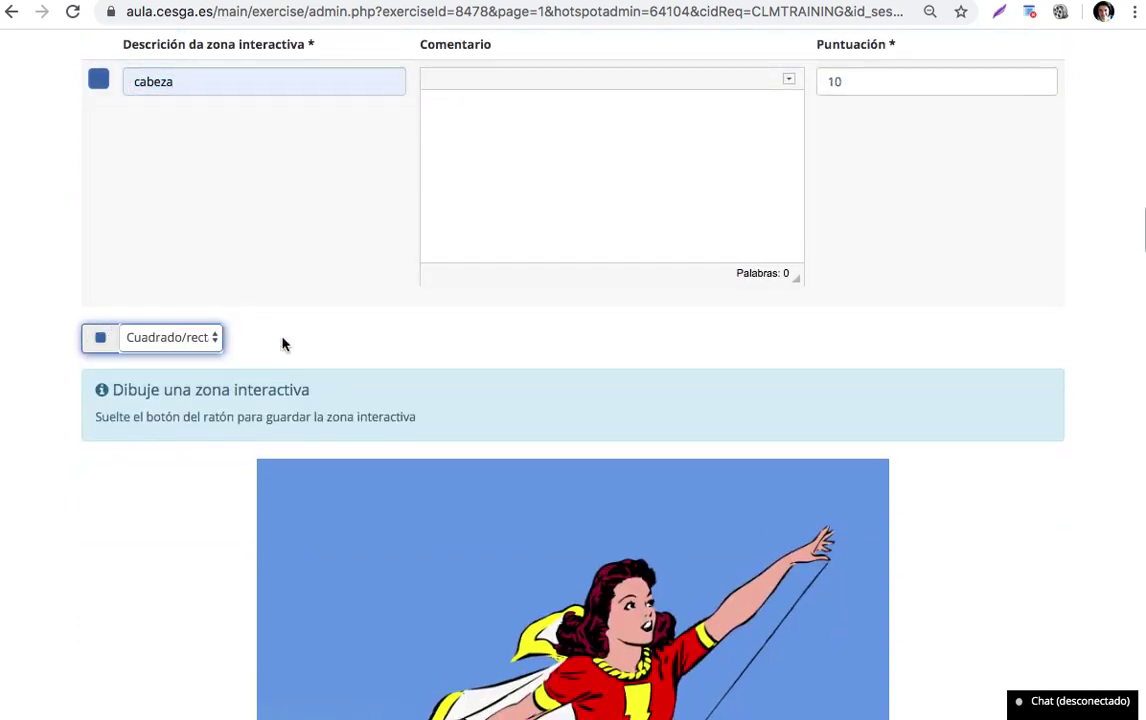
left_click_drag(519, 532, 690, 668)
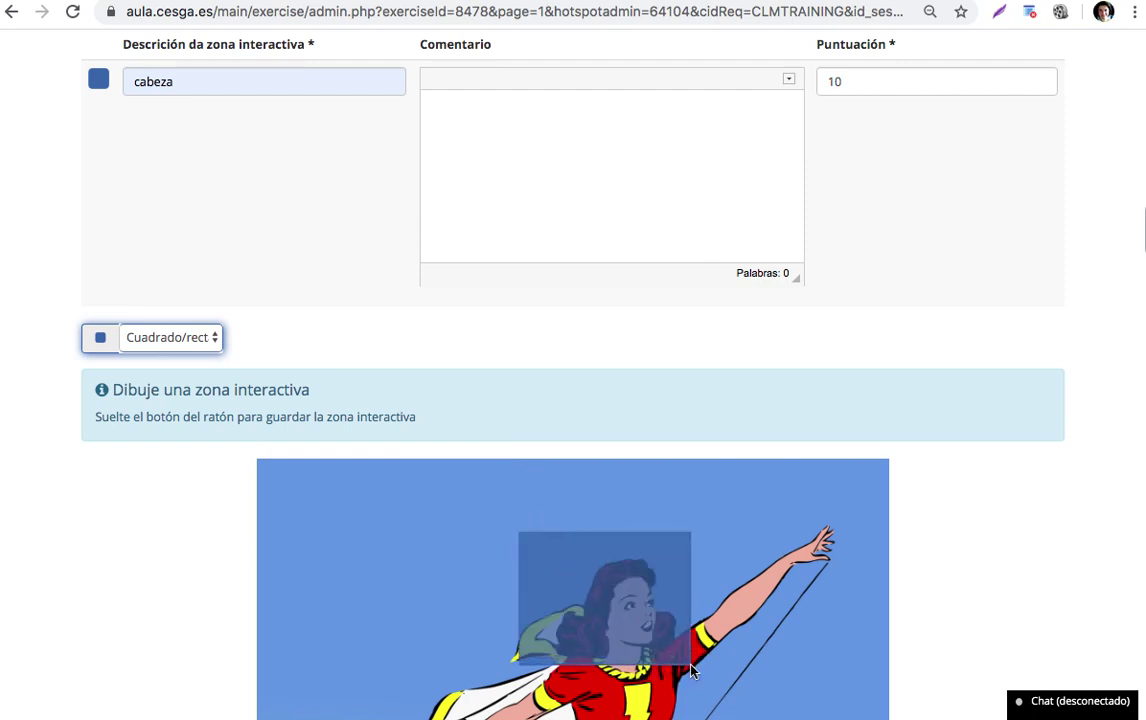
scroll(567, 370, "down", 3)
scroll(566, 370, "down", 5)
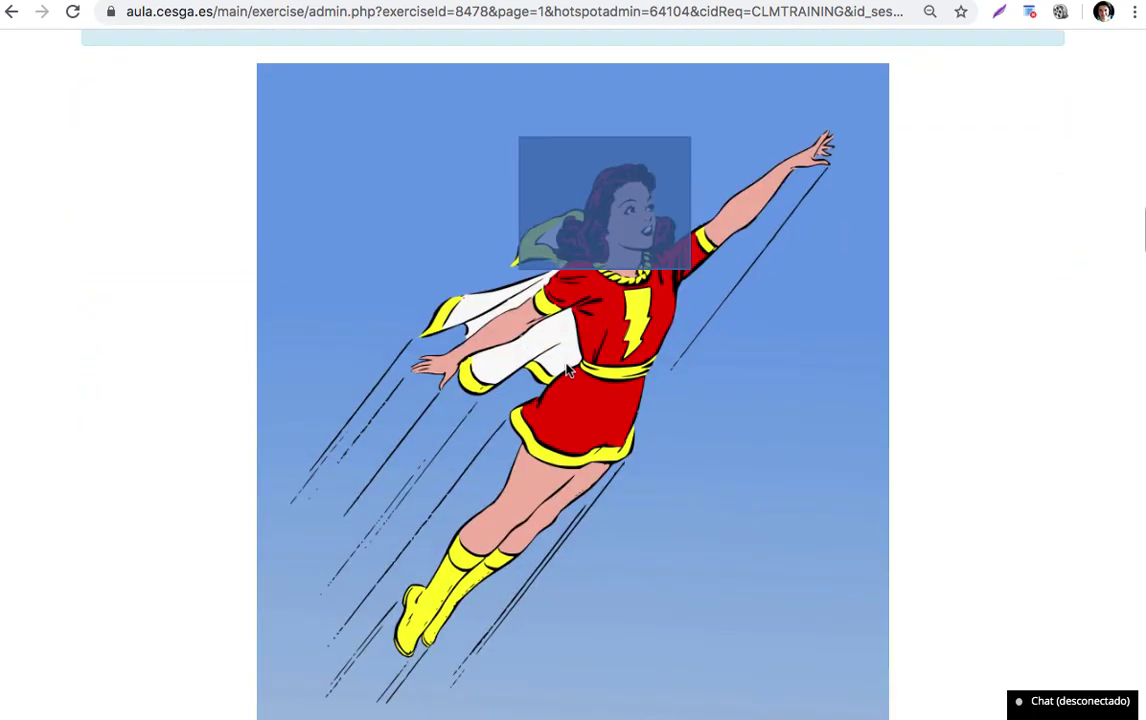
- Add a second hotspot to the question and describe it as "pes"
scroll(566, 370, "up", 10)
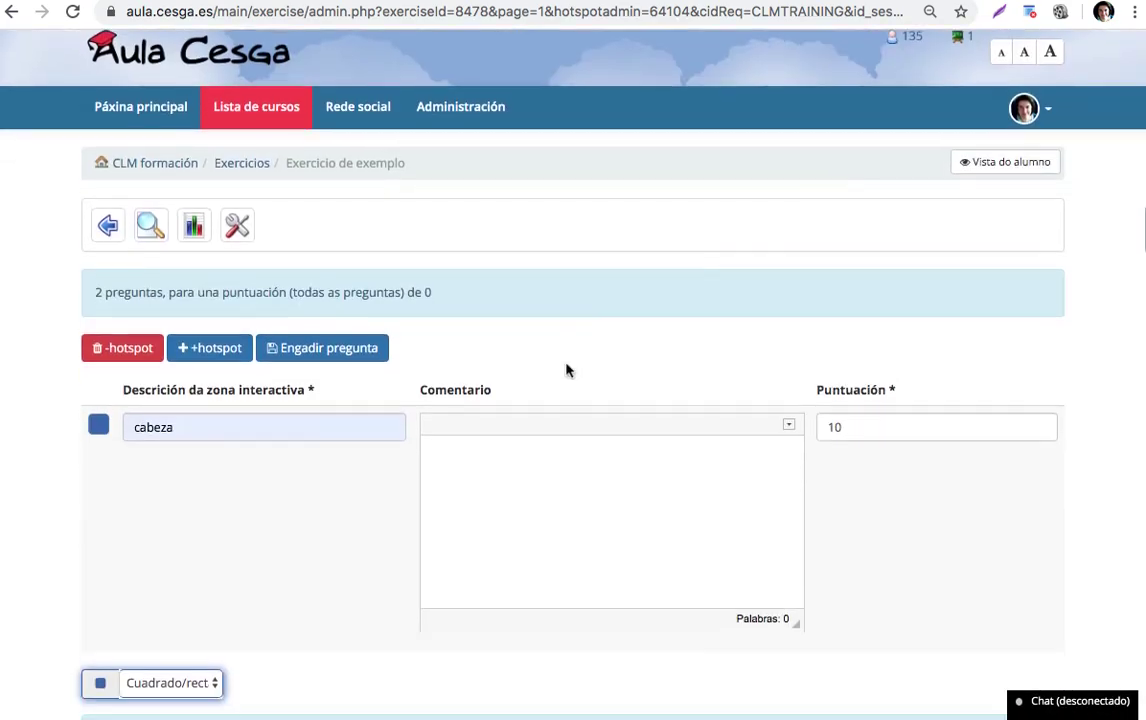
scroll(566, 370, "down", 3)
left_click(192, 236)
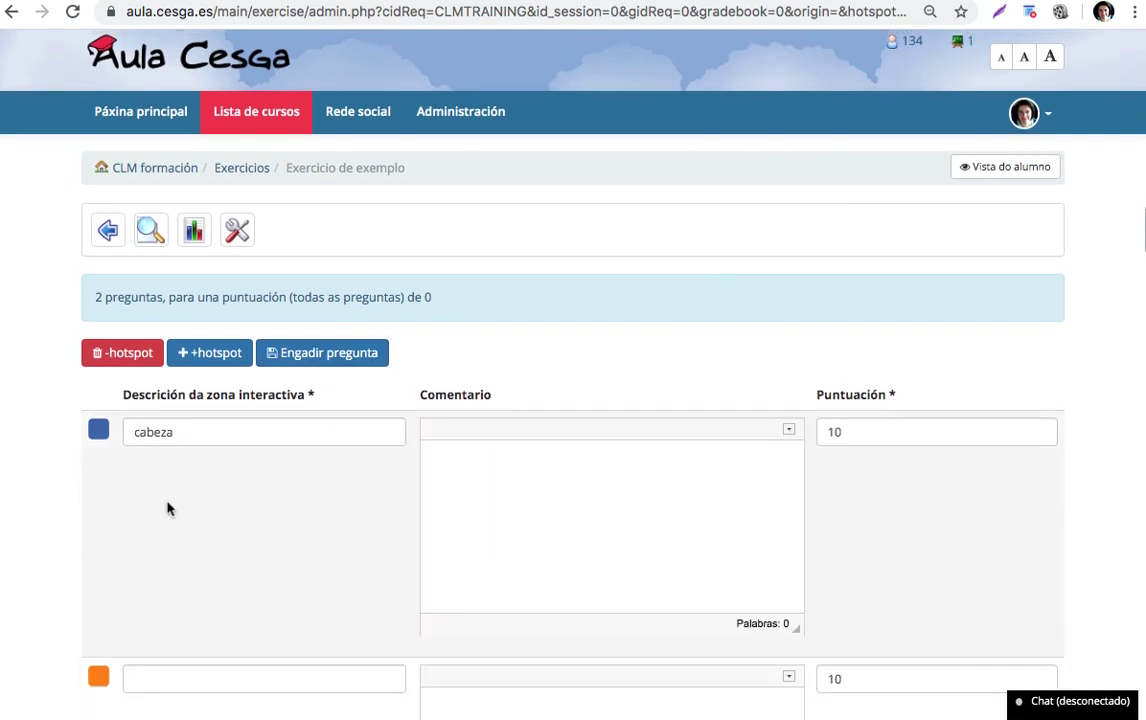
left_click(170, 679)
type("pes")
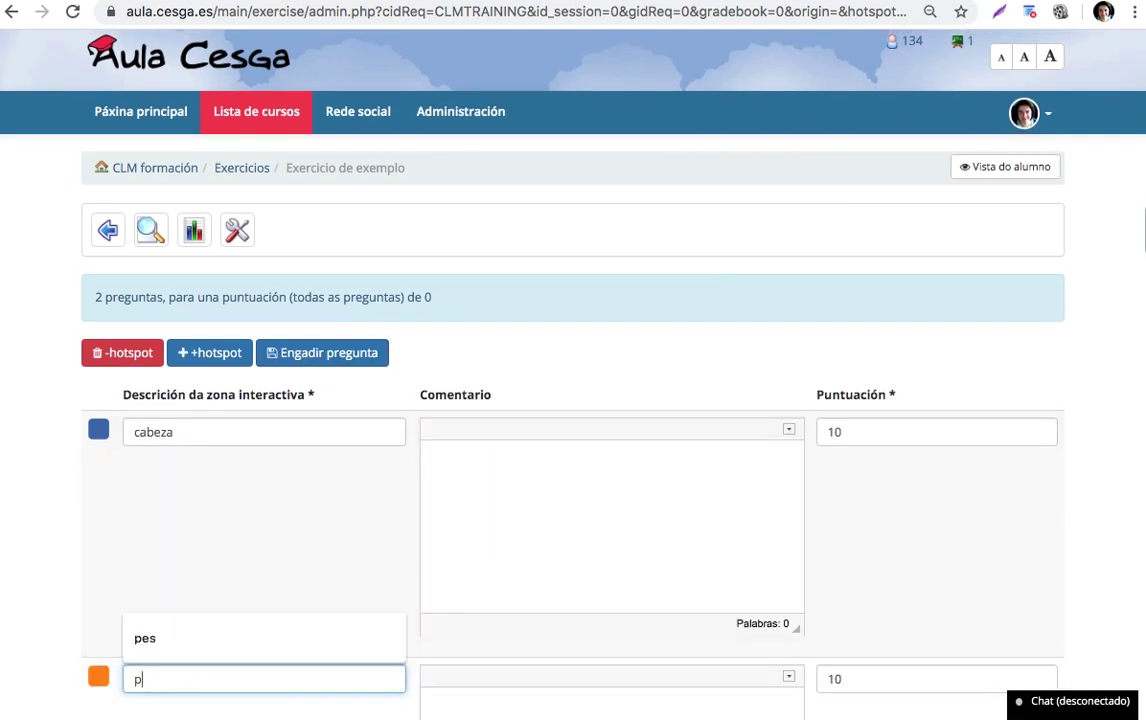
left_click(256, 614)
- Draw the second zone as a rectangle around the character's boots in the image
scroll(263, 617, "down", 5)
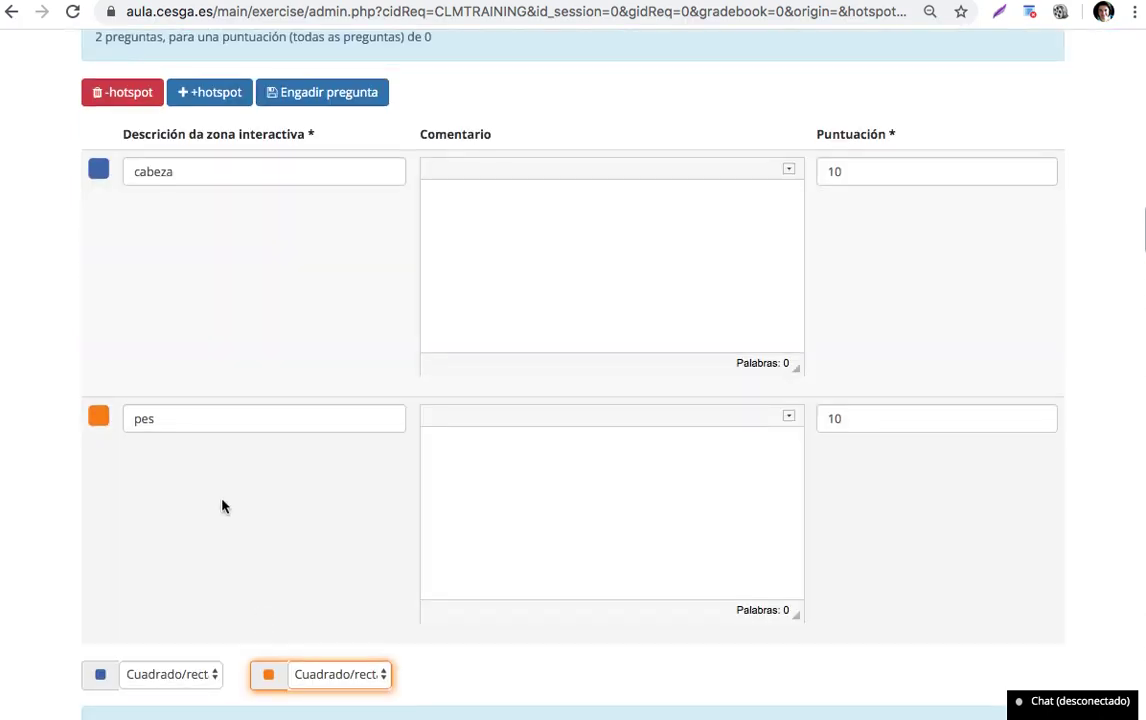
scroll(221, 455, "down", 3)
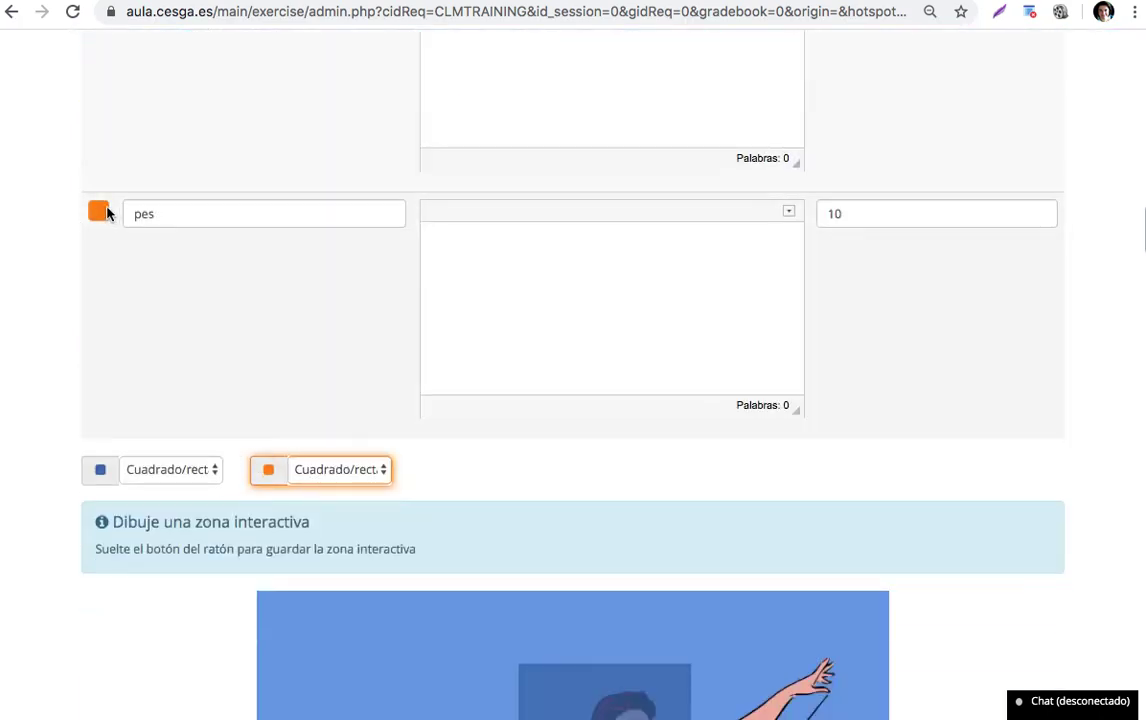
scroll(343, 353, "down", 4)
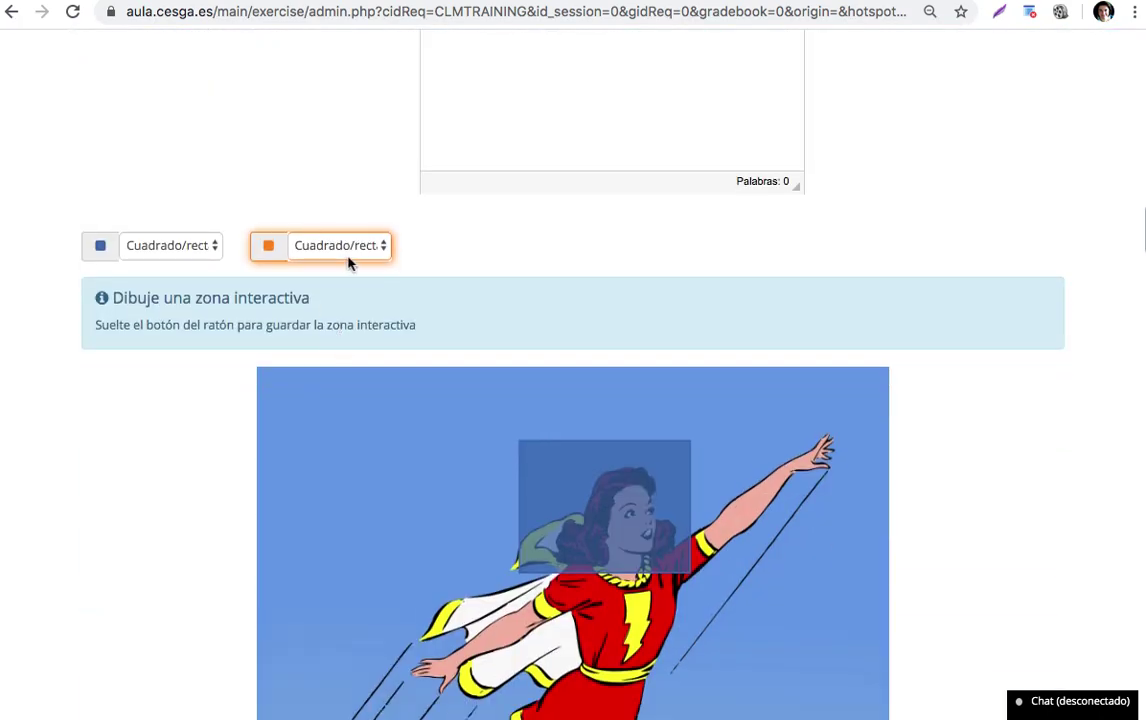
scroll(355, 265, "down", 4)
scroll(365, 271, "down", 3)
left_click_drag(357, 459, 513, 586)
- Look over the shape options available for the second hotspot, leaving it as Cuadrado/rectángulo
scroll(455, 342, "up", 4)
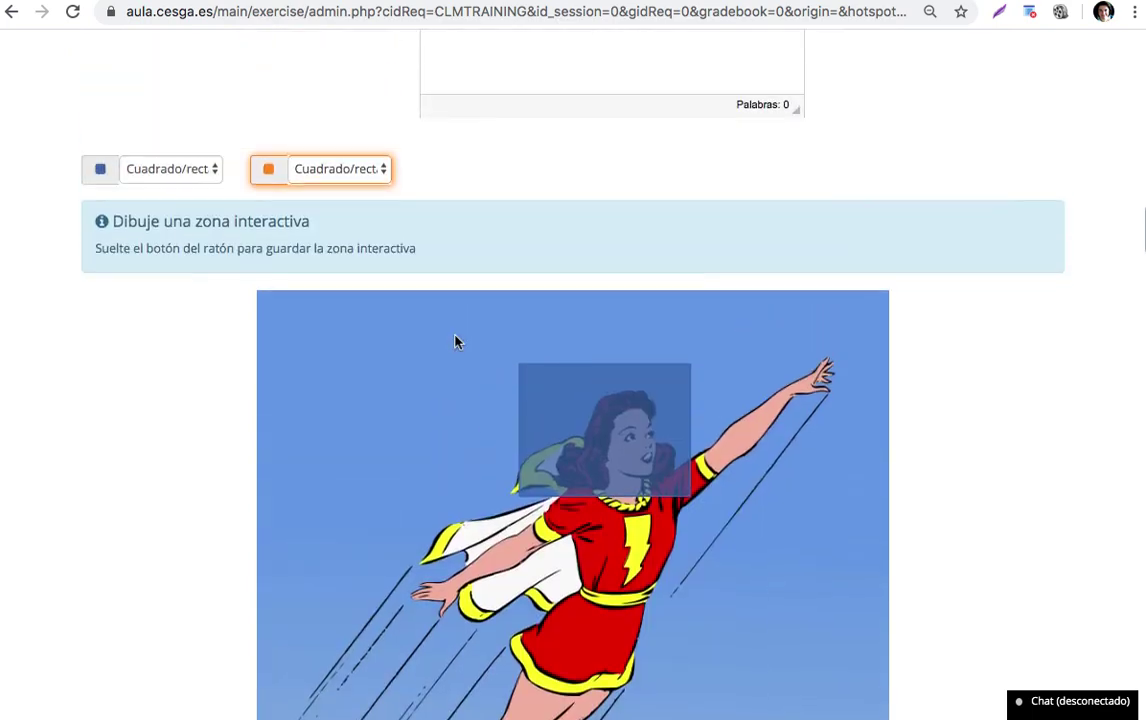
scroll(455, 342, "up", 2)
scroll(455, 342, "down", 5)
scroll(455, 342, "up", 6)
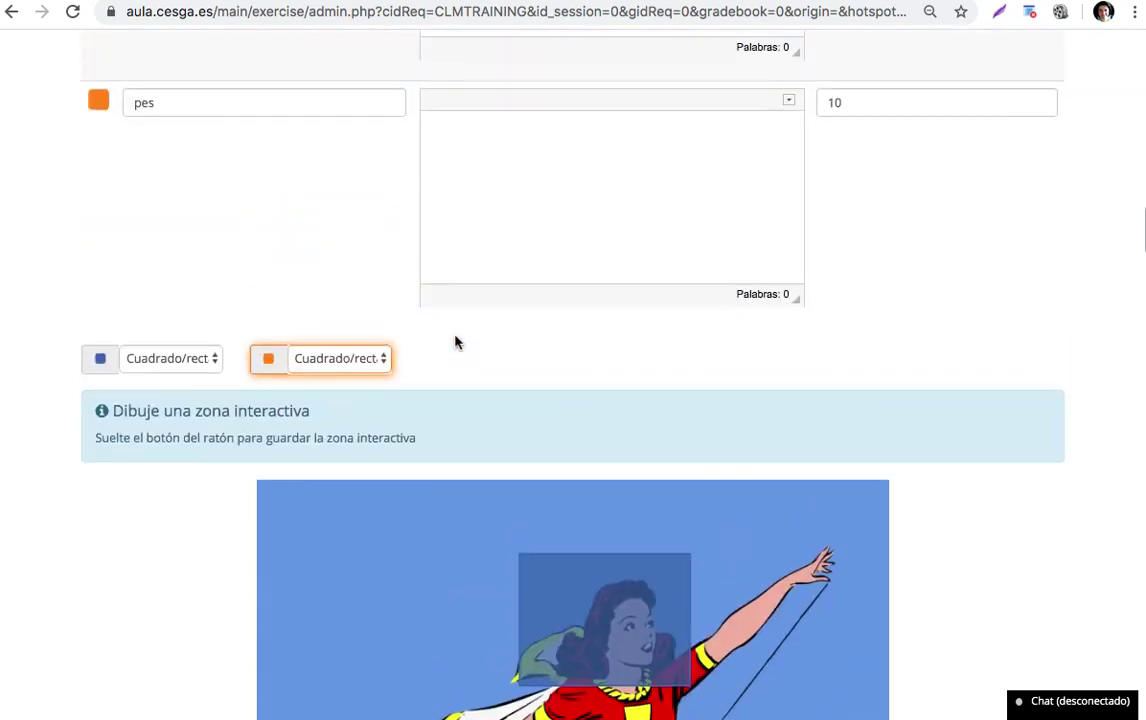
left_click(377, 361)
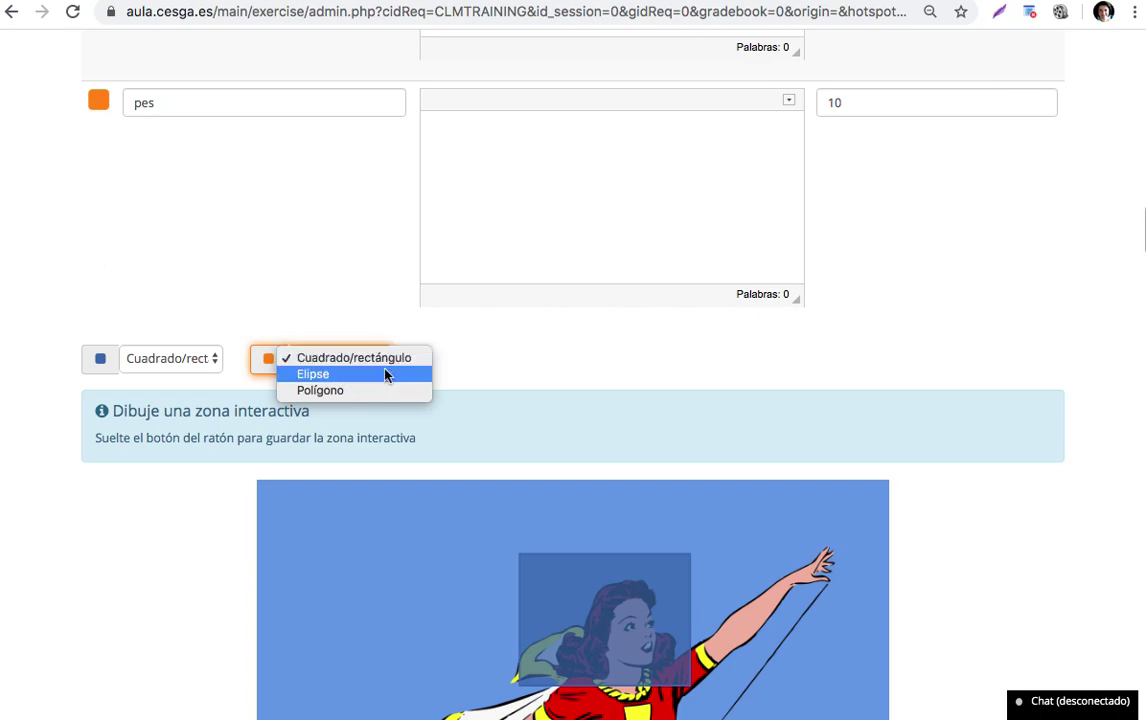
left_click(382, 313)
- Check both zones on the image and add the hotspot question to the exercise
scroll(382, 313, "up", 3)
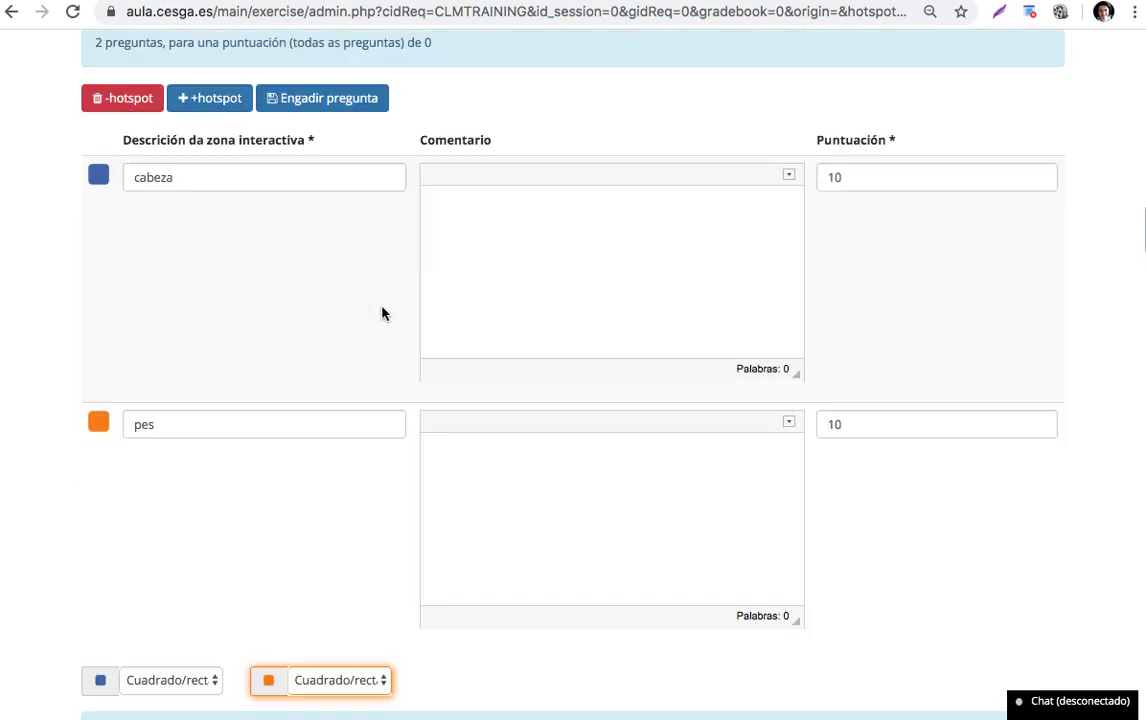
scroll(382, 313, "down", 5)
scroll(382, 313, "down", 5)
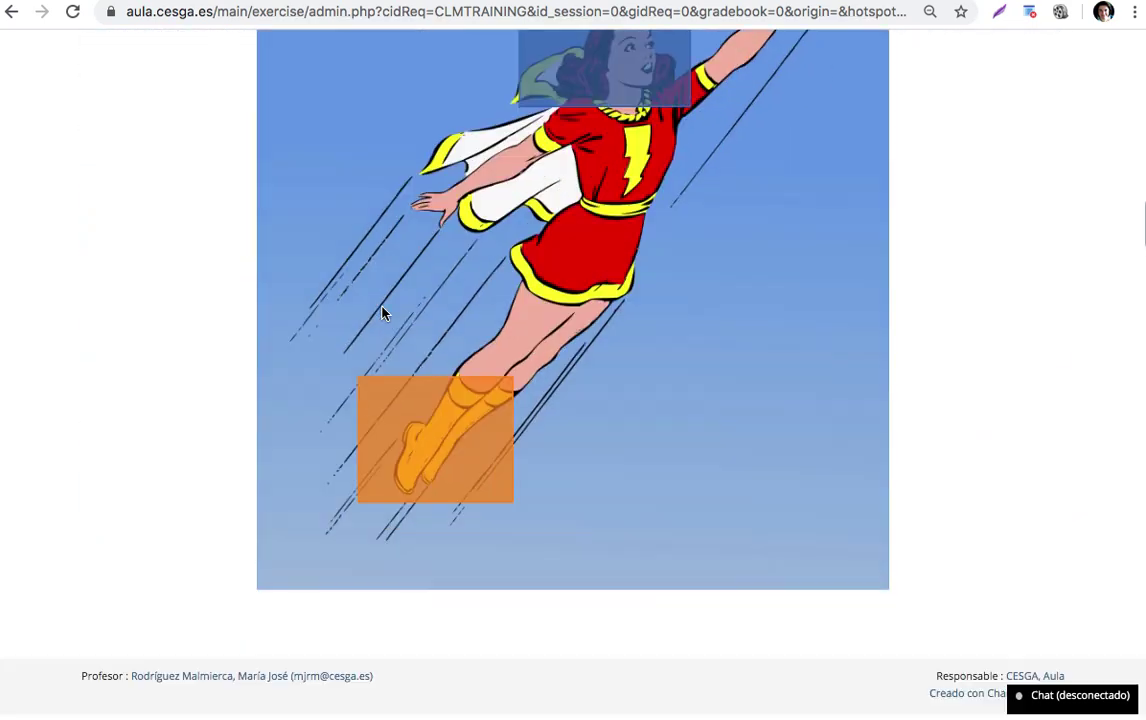
scroll(382, 313, "up", 10)
left_click(339, 261)
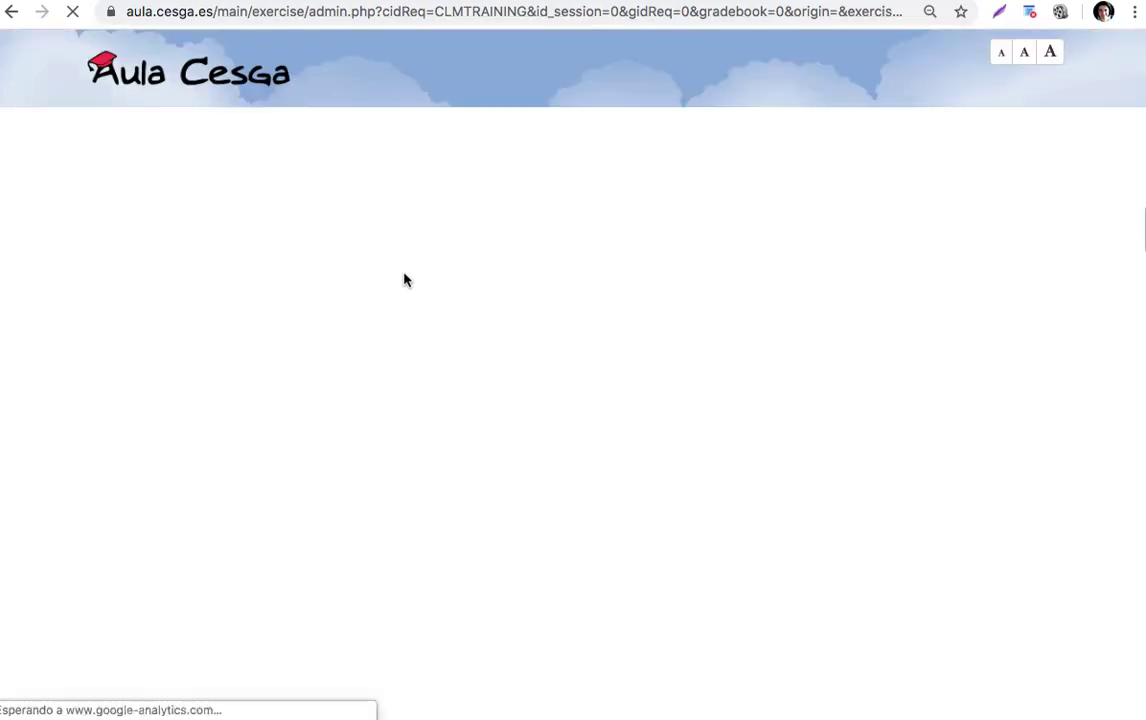
scroll(480, 355, "down", 1)
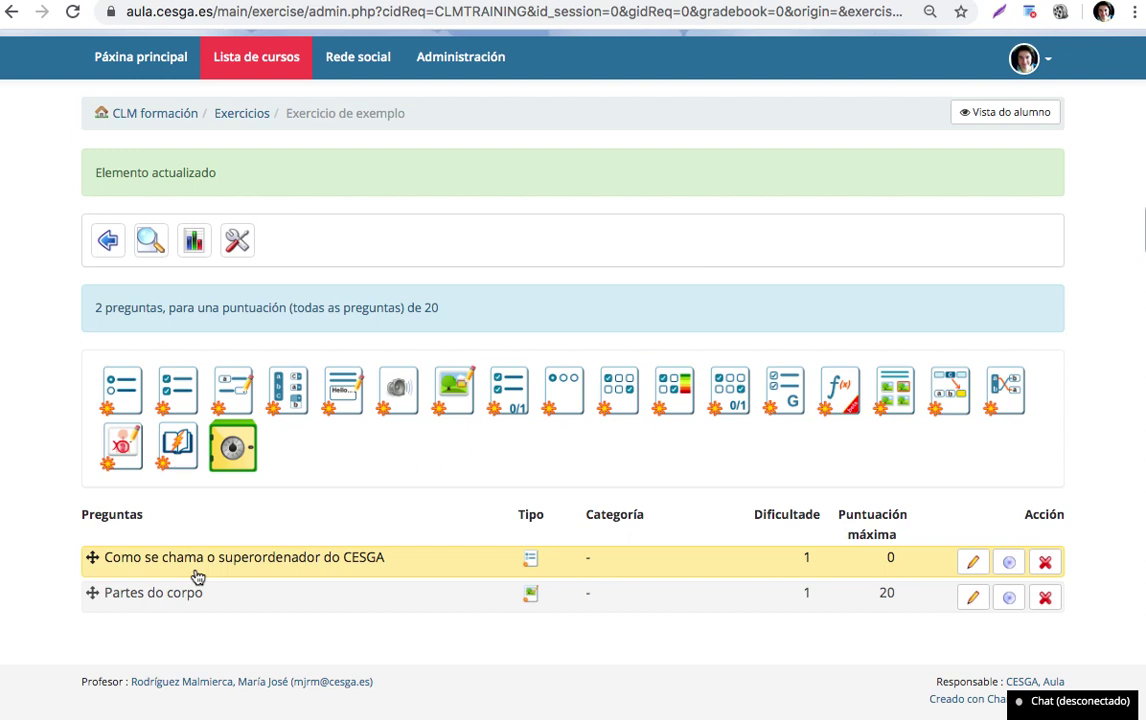
- Try to change the order of the two questions in the exercise's list
left_click_drag(163, 605, 179, 553)
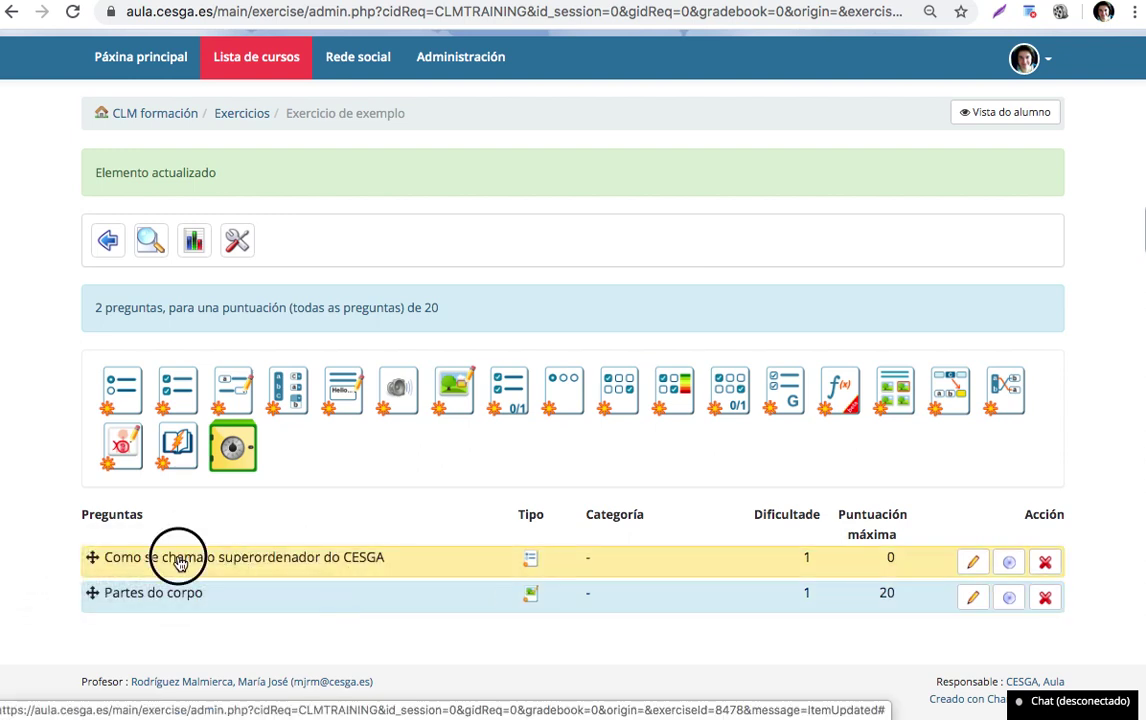
left_click(95, 558)
left_click_drag(95, 558, 95, 627)
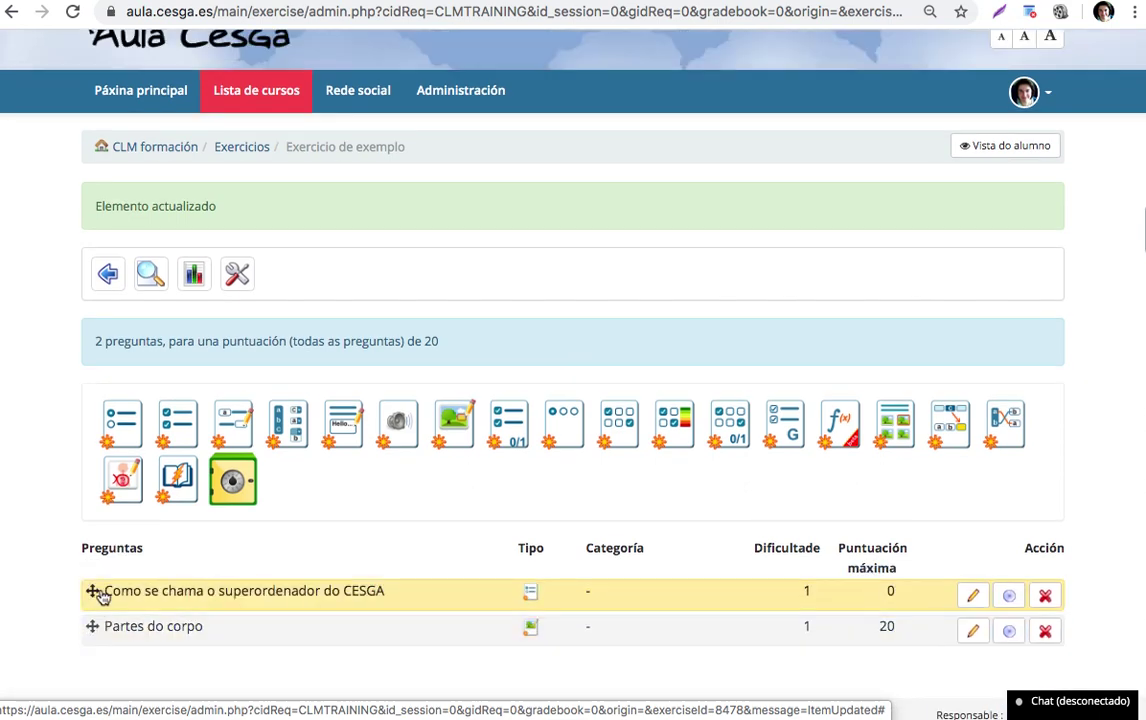
- Preview the answers of the superordenador question and the zones of the "Partes do corpo" question
left_click(92, 592)
scroll(283, 517, "down", 5)
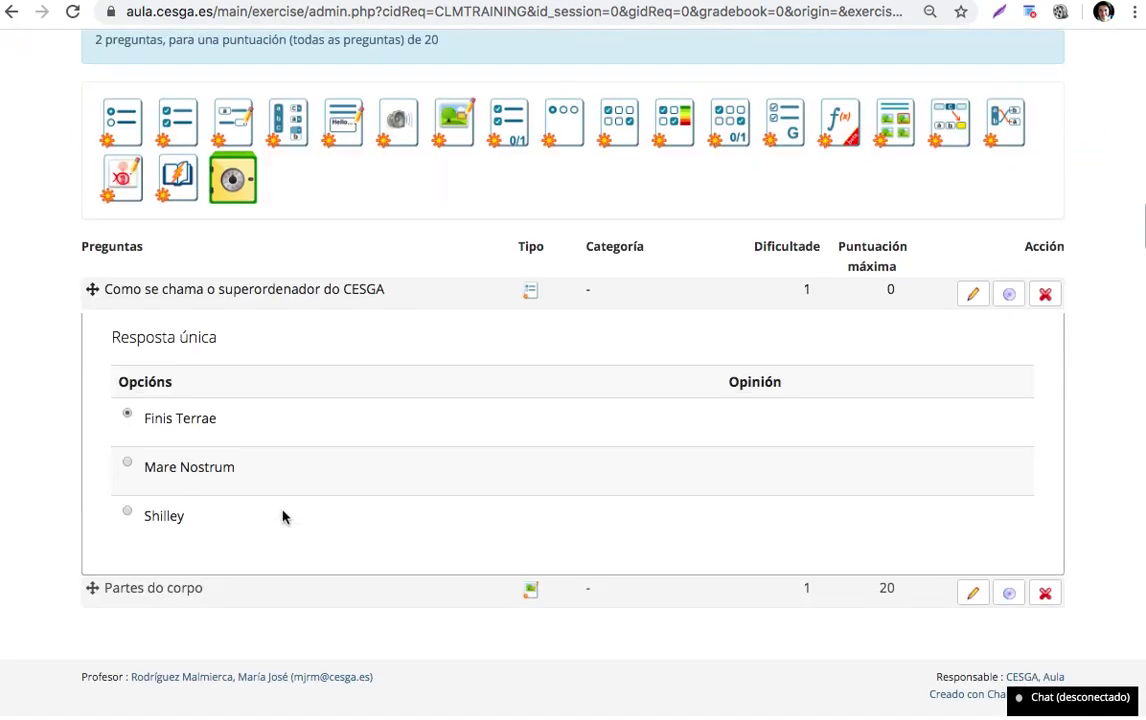
left_click(110, 596)
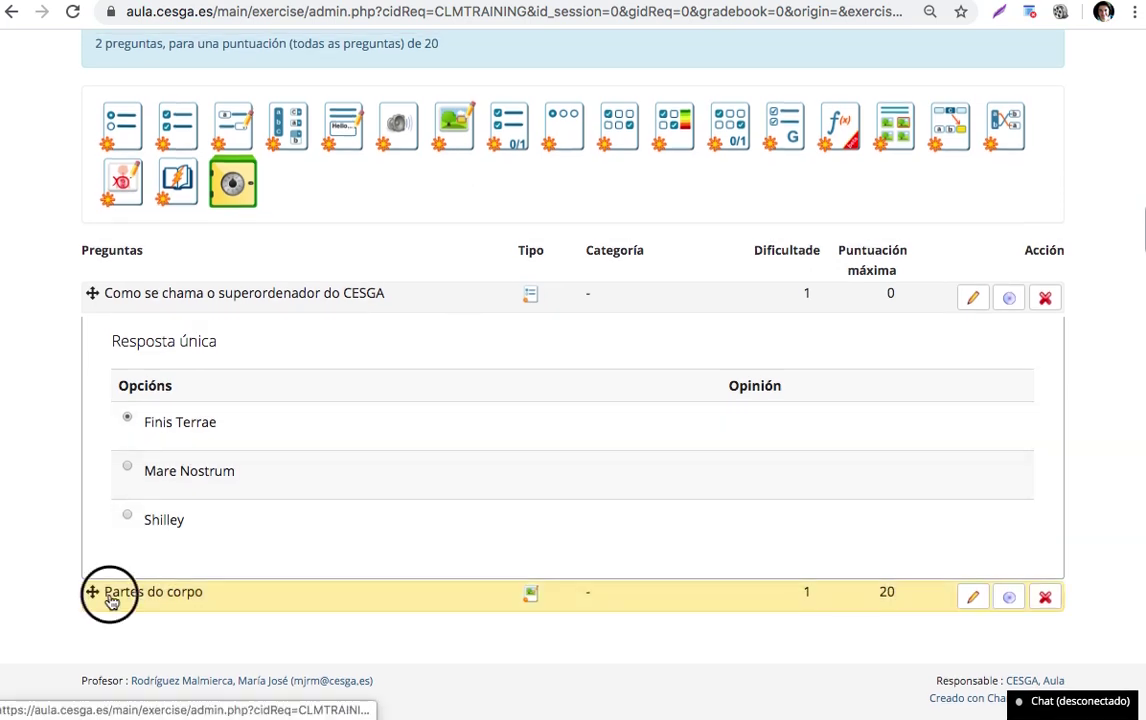
scroll(183, 513, "down", 2)
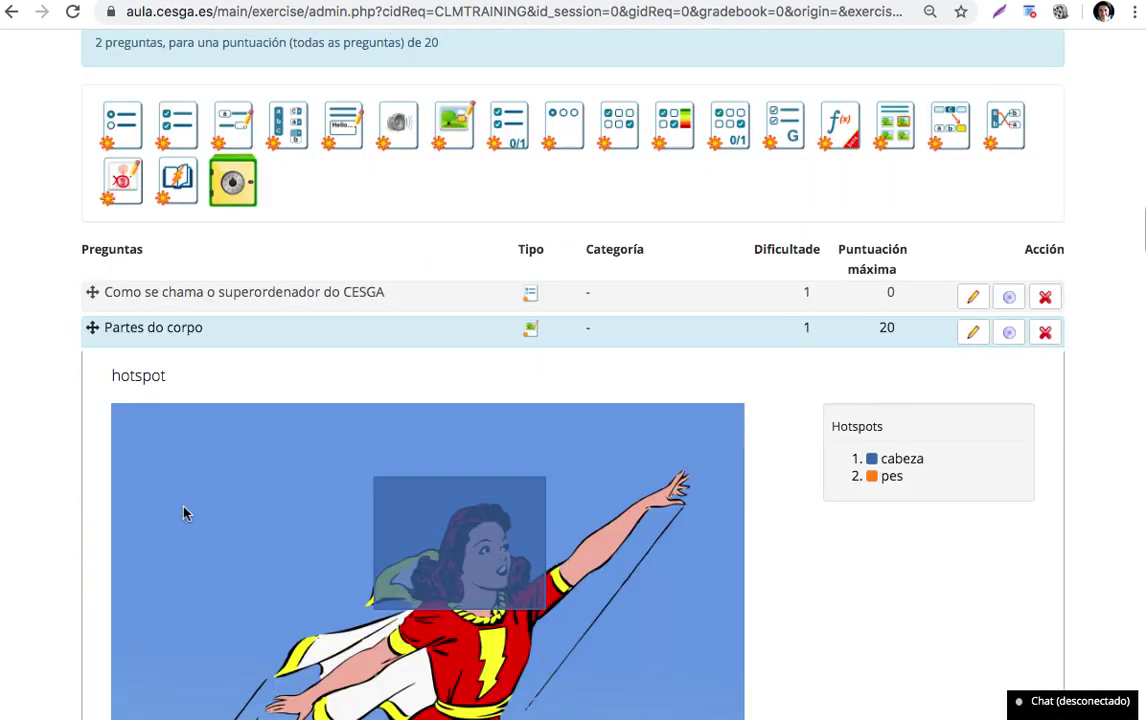
scroll(251, 489, "down", 11)
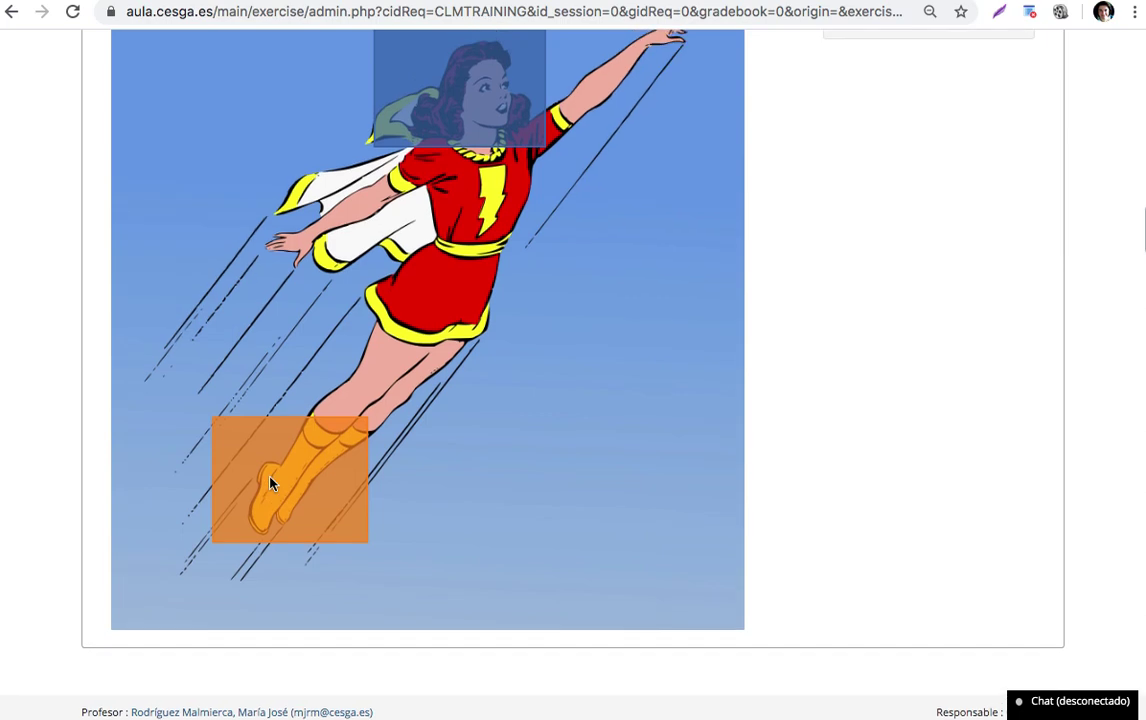
- Start the example exercise as a test and answer the superordenador question with Finis Terrae, going on to the second question
scroll(270, 480, "up", 10)
left_click(94, 290)
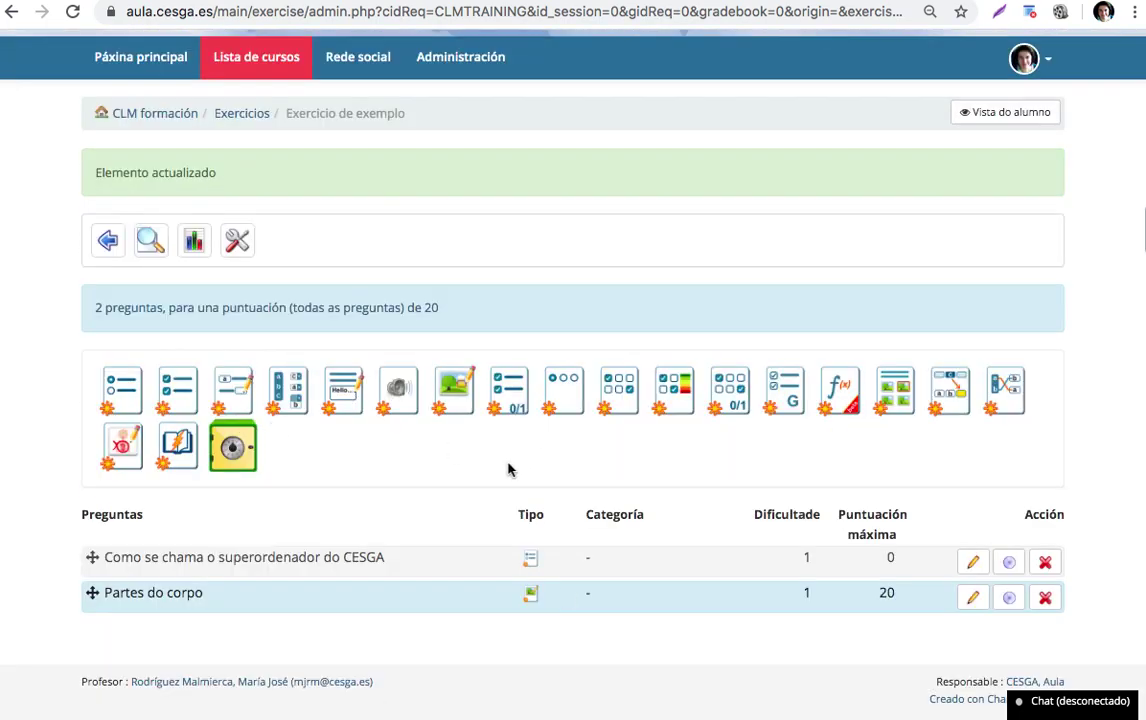
left_click(151, 245)
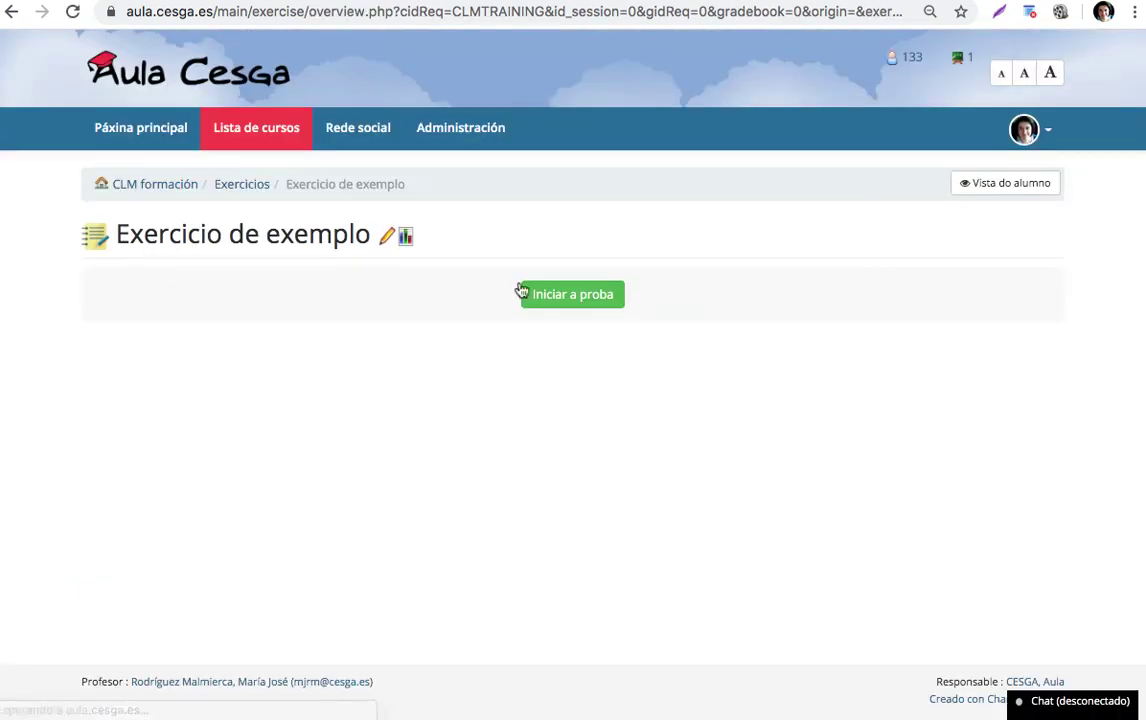
left_click(553, 295)
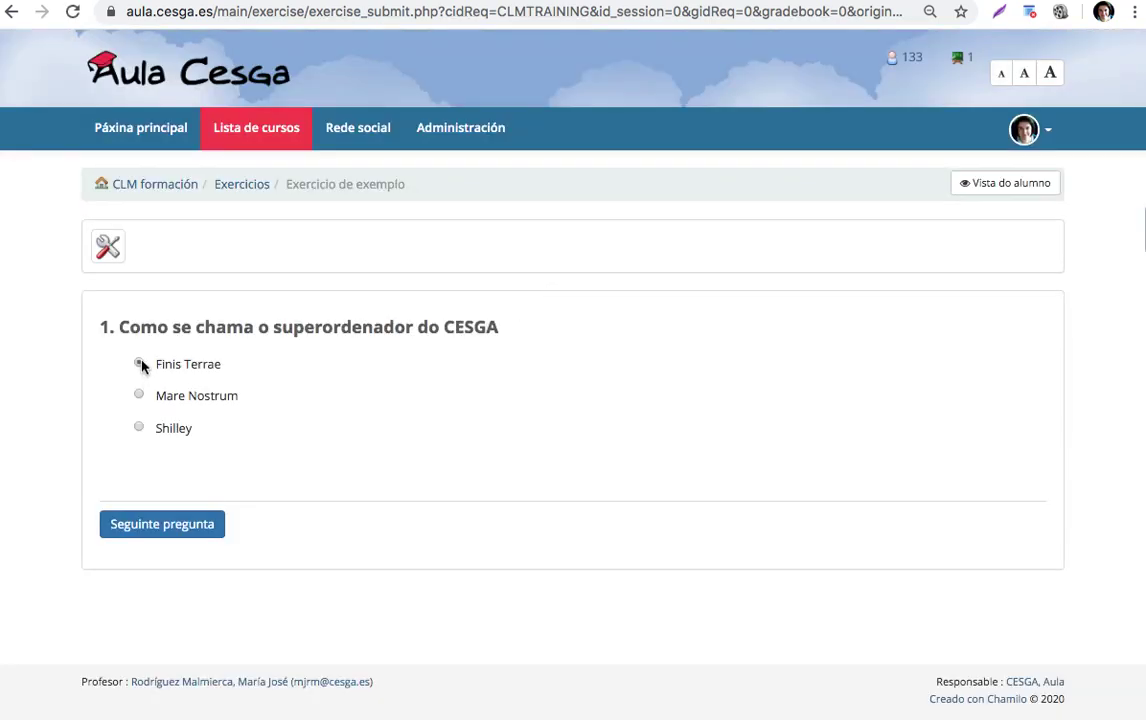
left_click(170, 524)
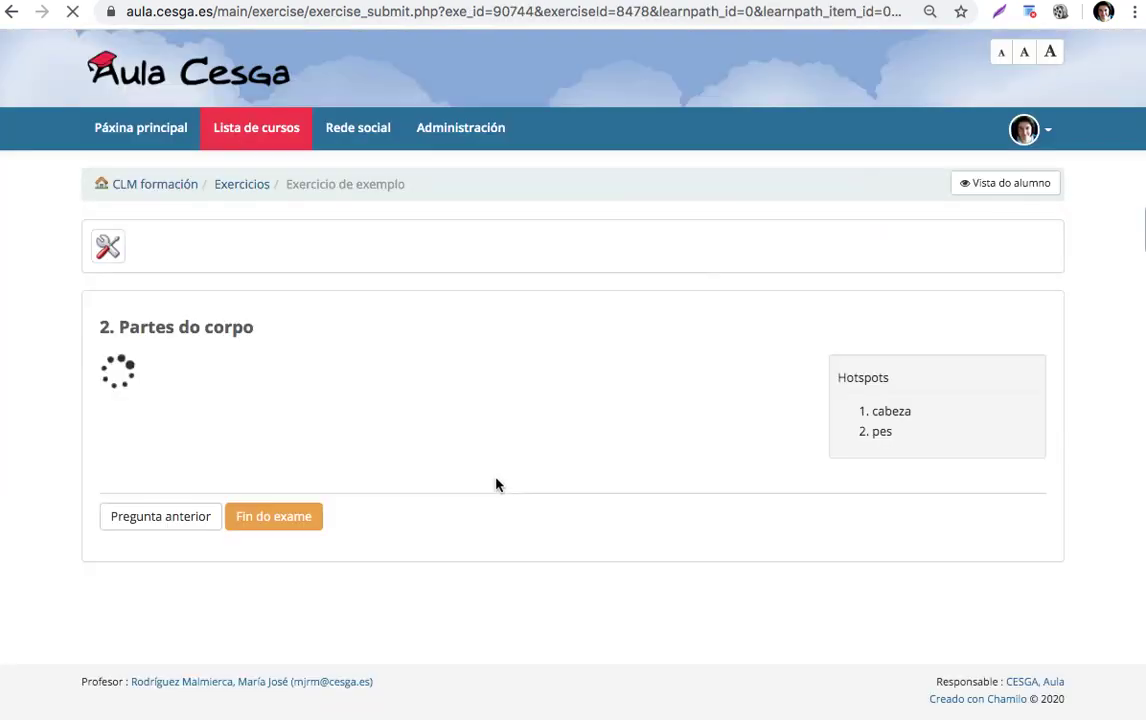
- Mark the cabeza and pes hotspots on the image, move the cabeza marker onto the forehead, and finish the exam
scroll(478, 448, "down", 5)
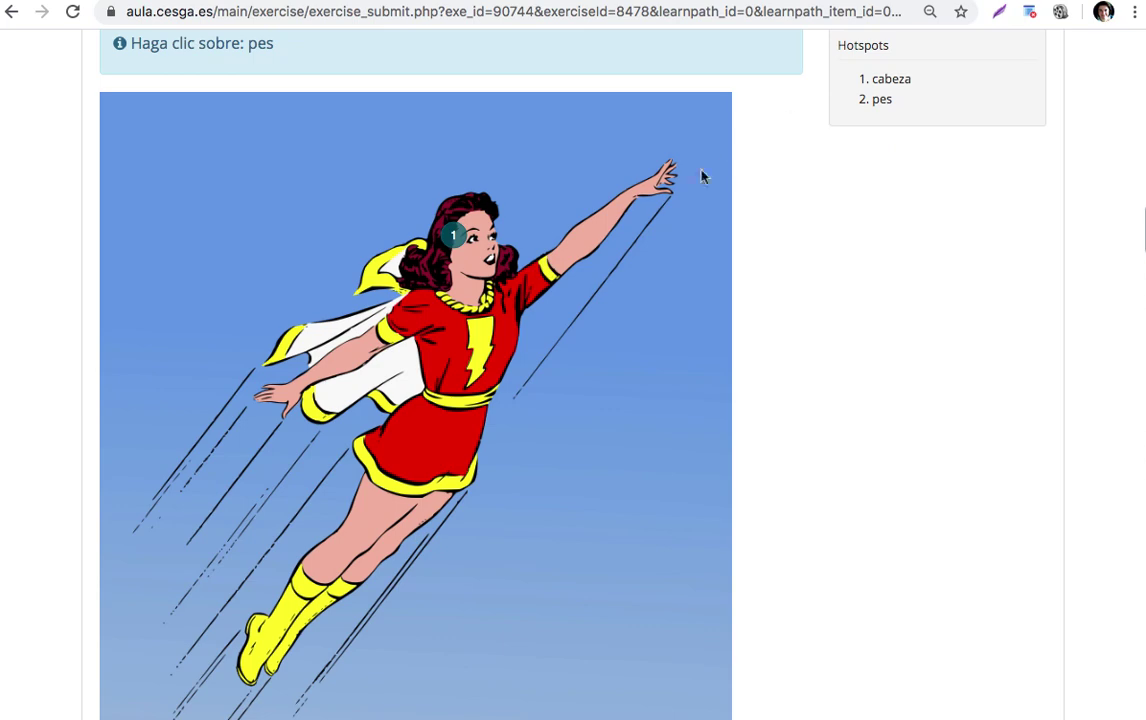
scroll(427, 174, "up", 1)
scroll(302, 379, "down", 5)
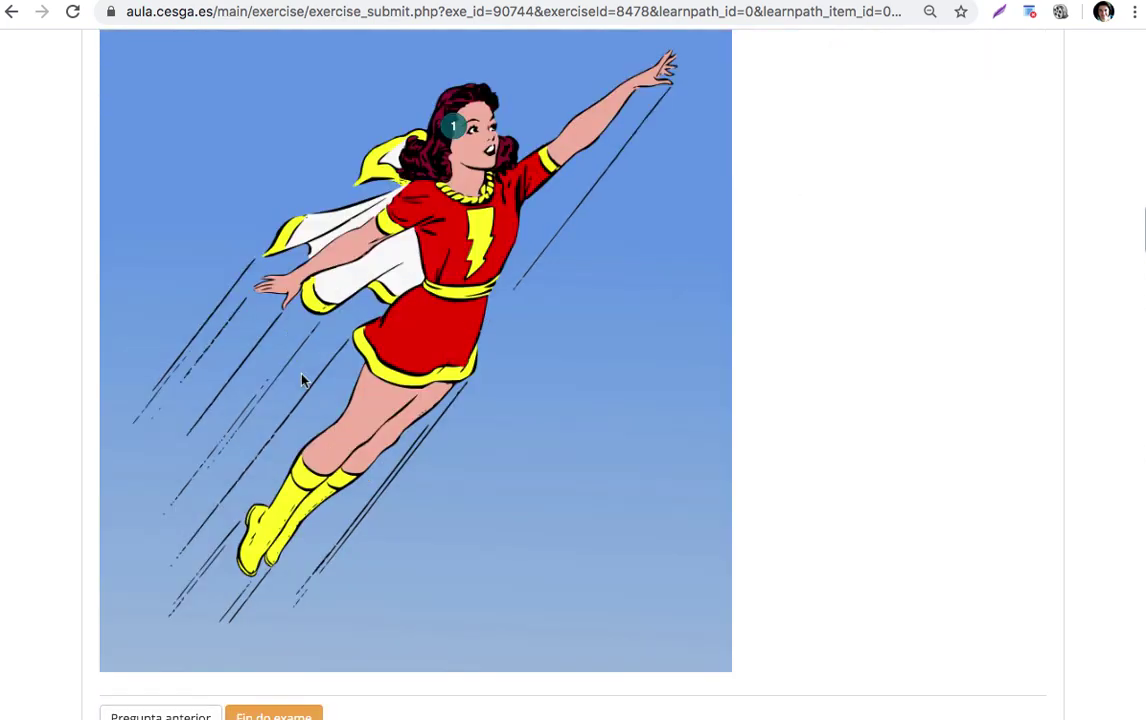
left_click(263, 410)
scroll(471, 389, "up", 3)
mouse_move(445, 188)
left_mouse_down()
mouse_move(393, 378)
mouse_move(440, 158)
mouse_move(478, 168)
left_mouse_up()
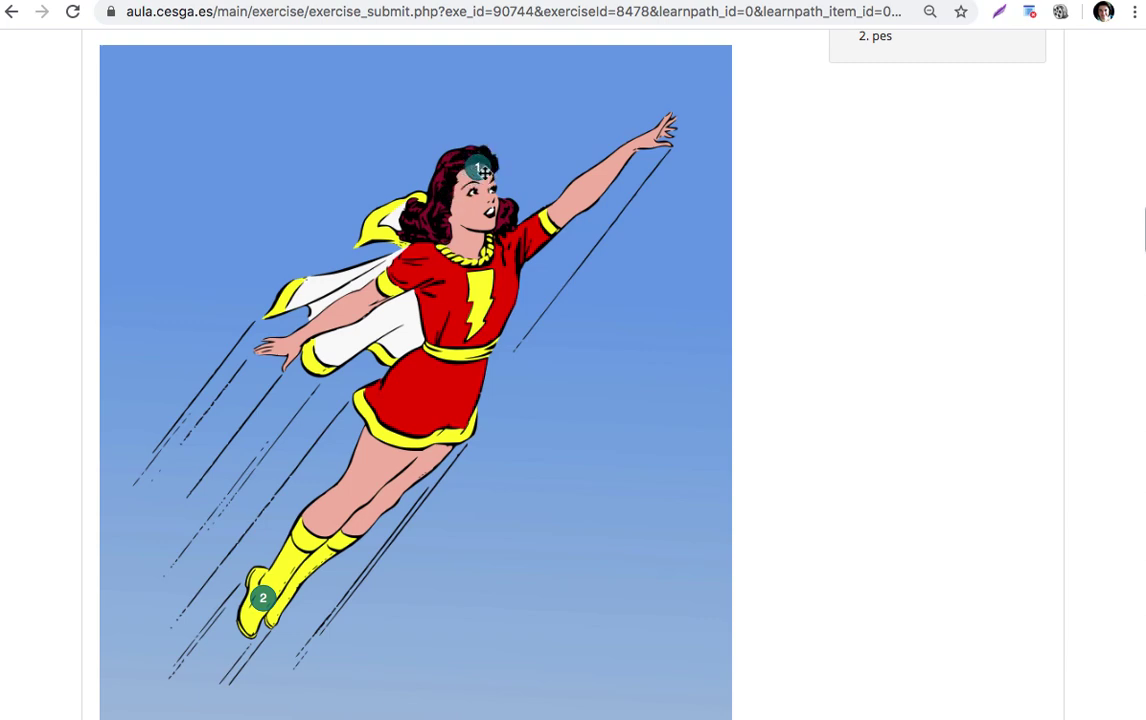
scroll(573, 278, "up", 3)
scroll(573, 278, "down", 6)
left_click(263, 551)
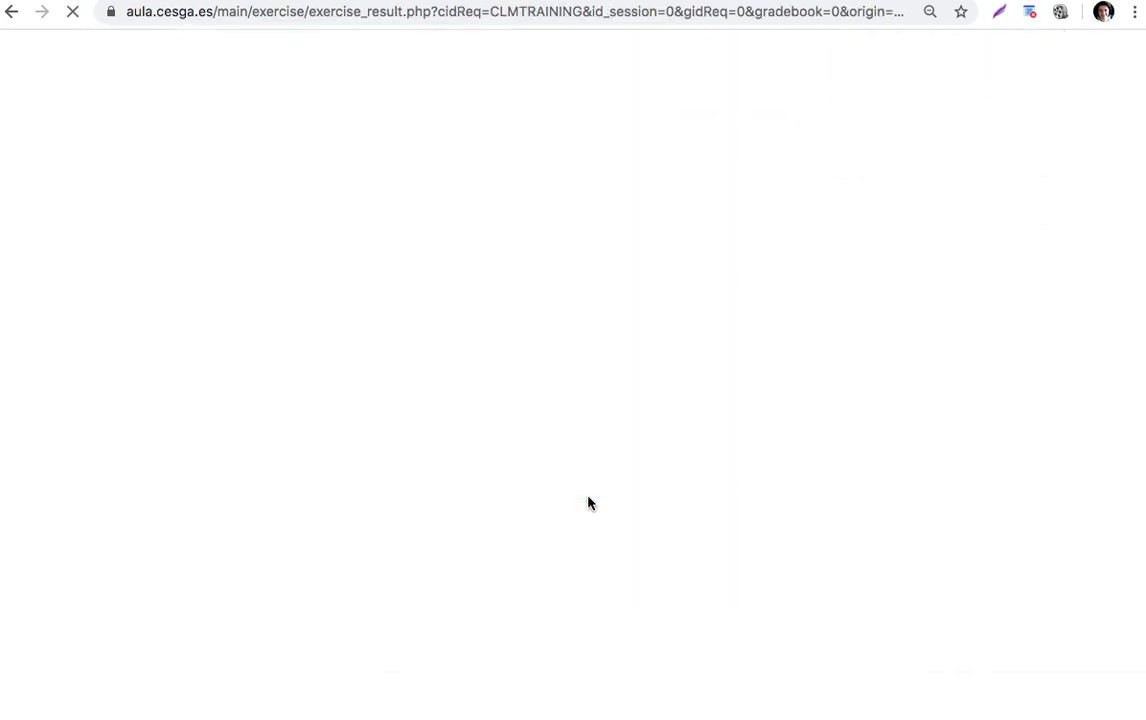
- Review the results page of the attempt, checking the total score and the corrections for both questions
scroll(588, 502, "down", 5)
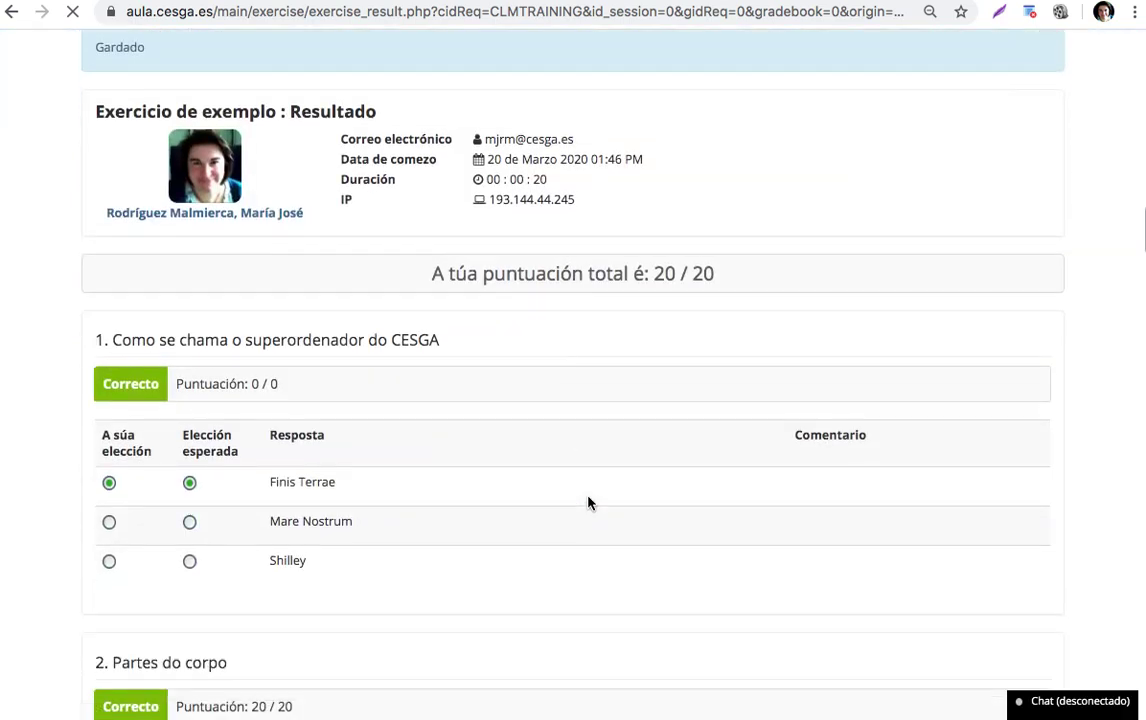
scroll(588, 502, "up", 2)
scroll(588, 502, "up", 1)
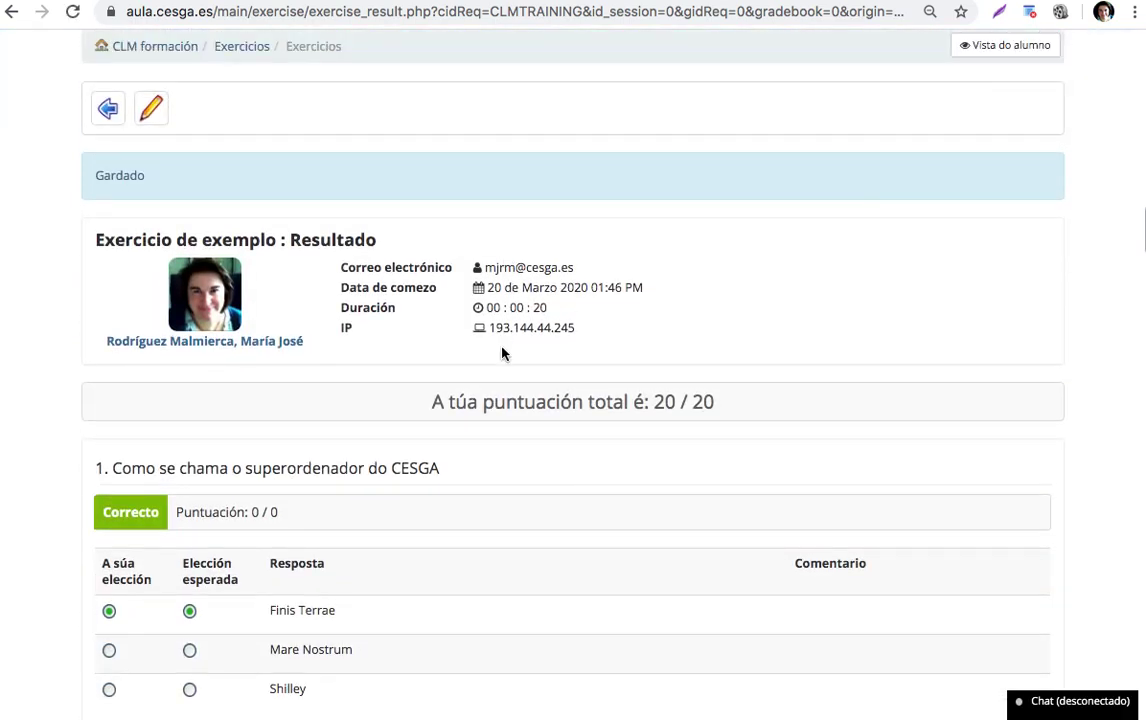
scroll(435, 460, "down", 5)
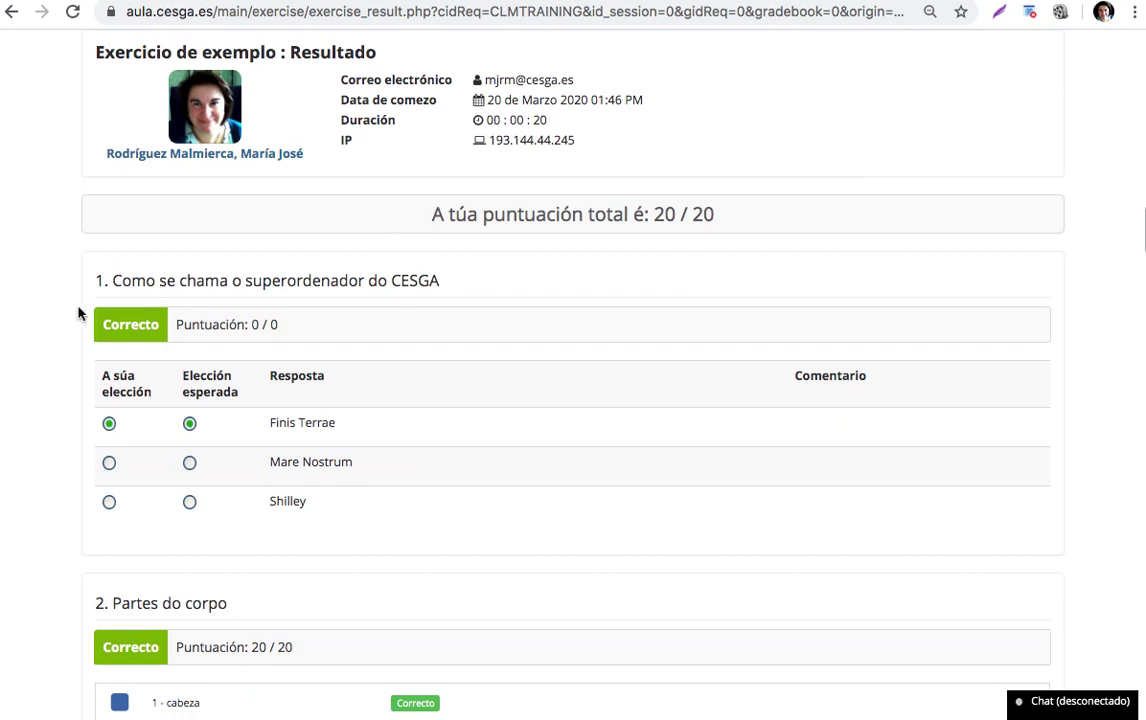
scroll(275, 398, "down", 6)
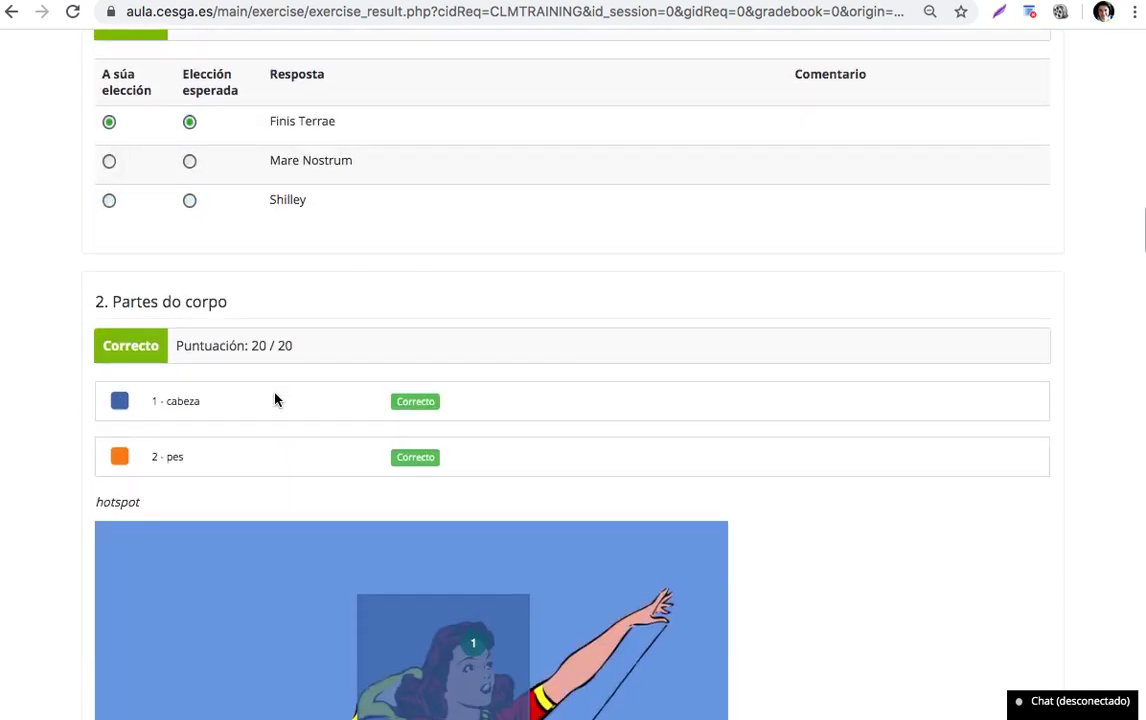
scroll(275, 400, "up", 12)
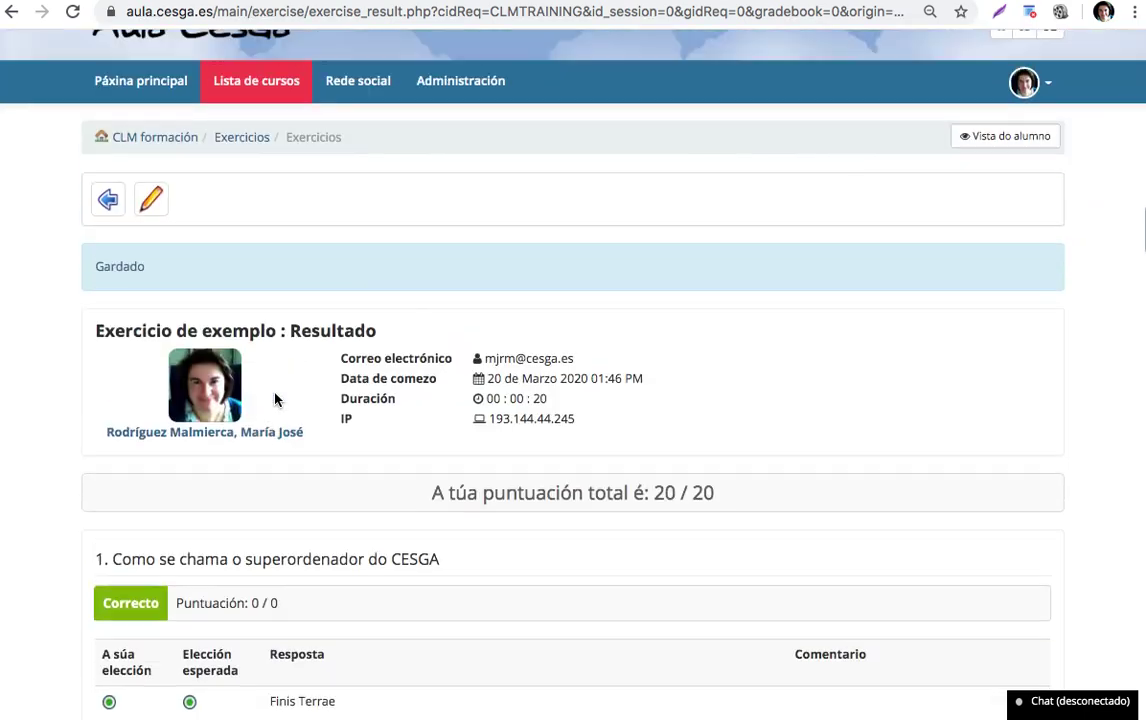
scroll(275, 399, "up", 1)
- Look over the advanced settings of "Exercicio de exemplo" from the exercise list and return to its questions without changes
left_click(240, 185)
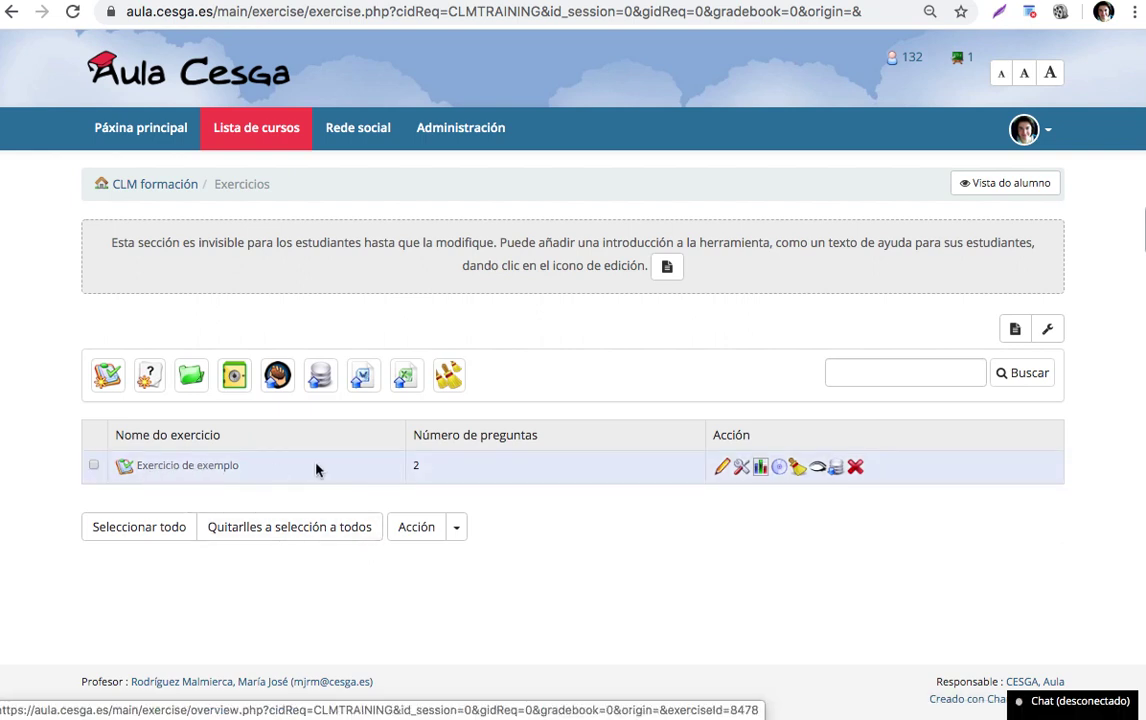
left_click(741, 469)
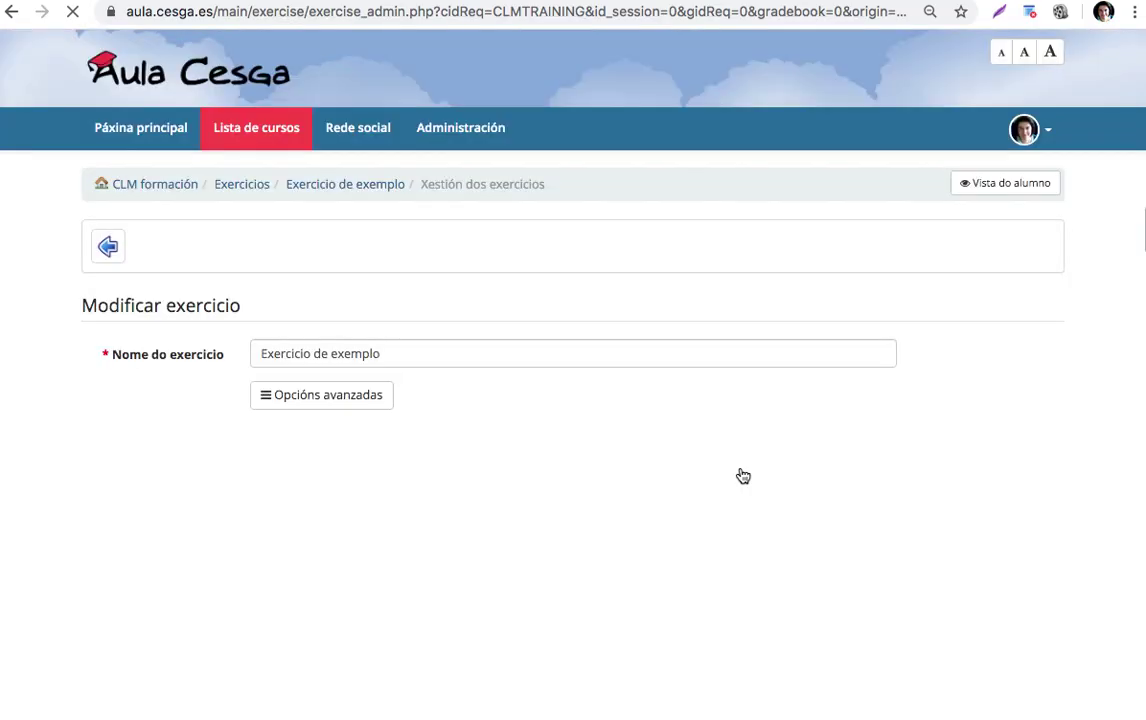
left_click(268, 400)
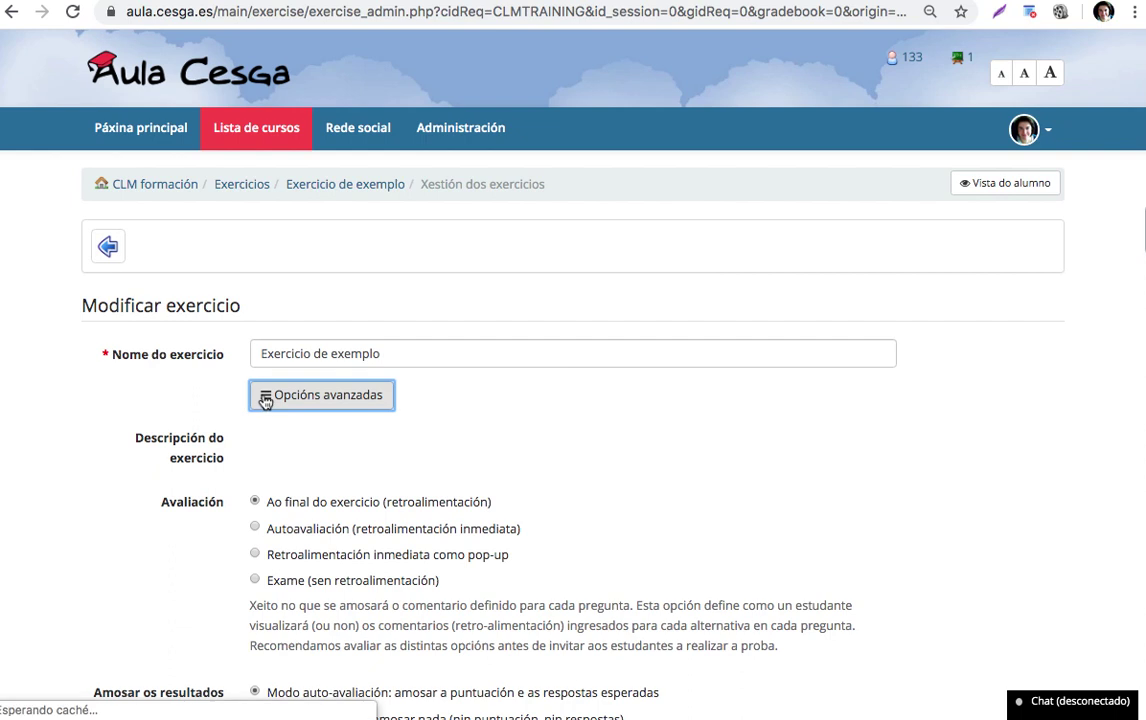
left_click(268, 400)
left_click(108, 246)
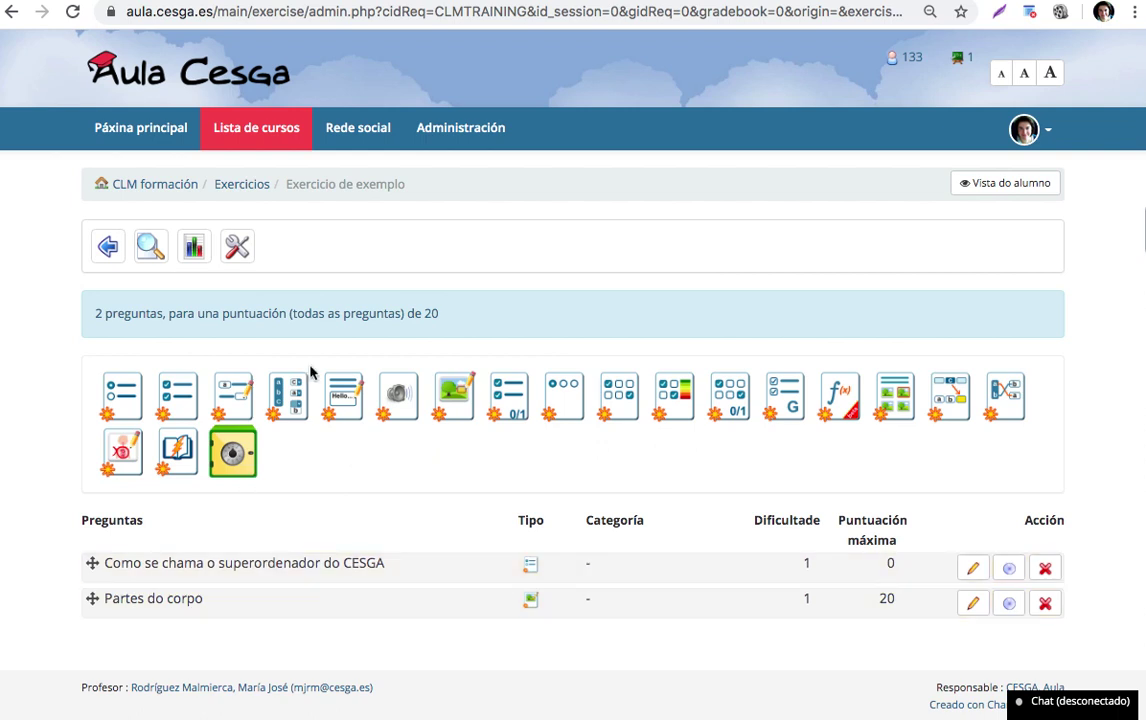
- Check the question list and the student score report of the example exercise, and return to the exercise list
scroll(524, 517, "down", 1)
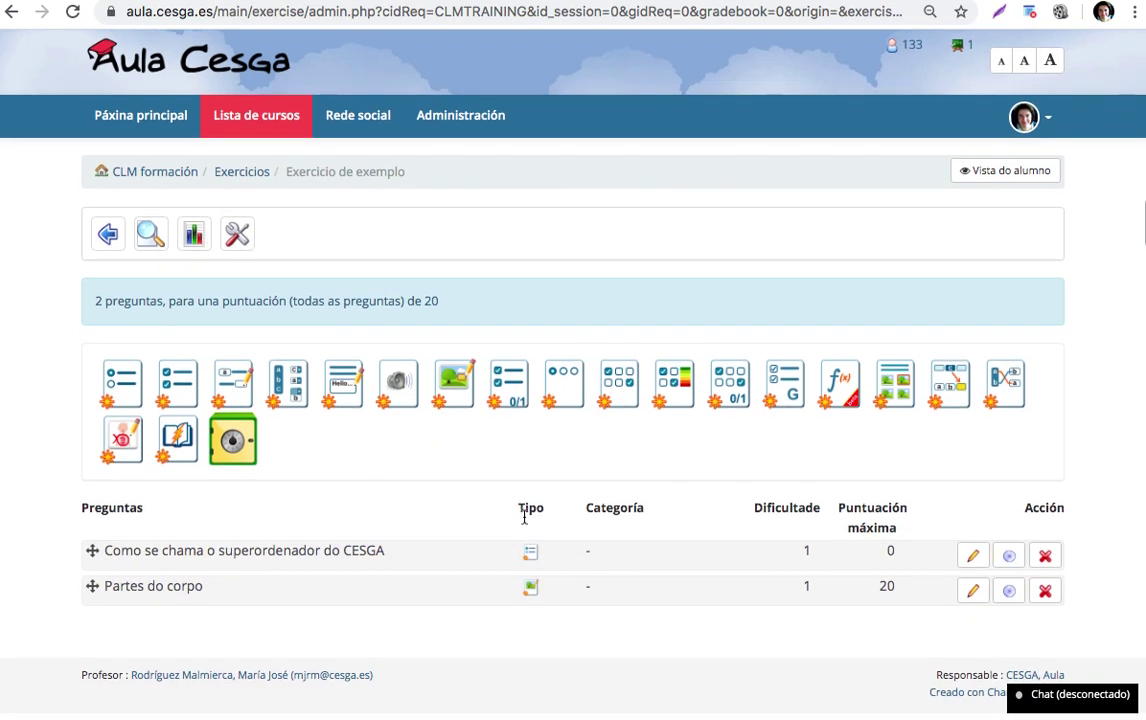
scroll(524, 517, "up", 1)
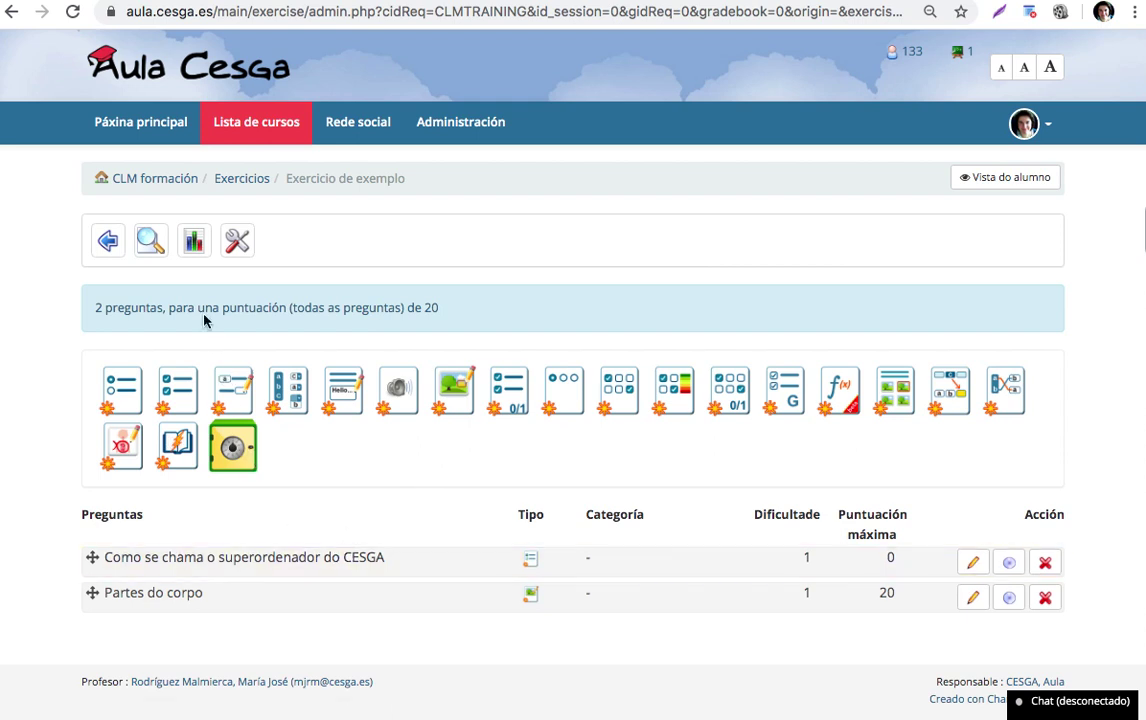
left_click(196, 249)
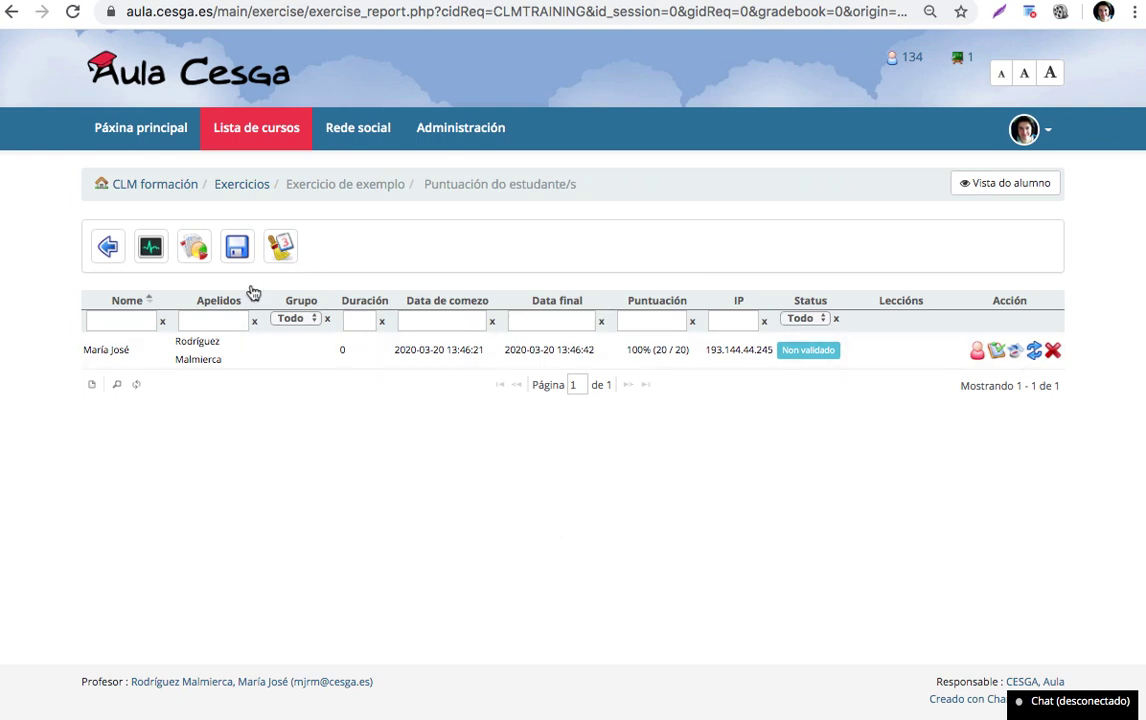
left_click(250, 188)
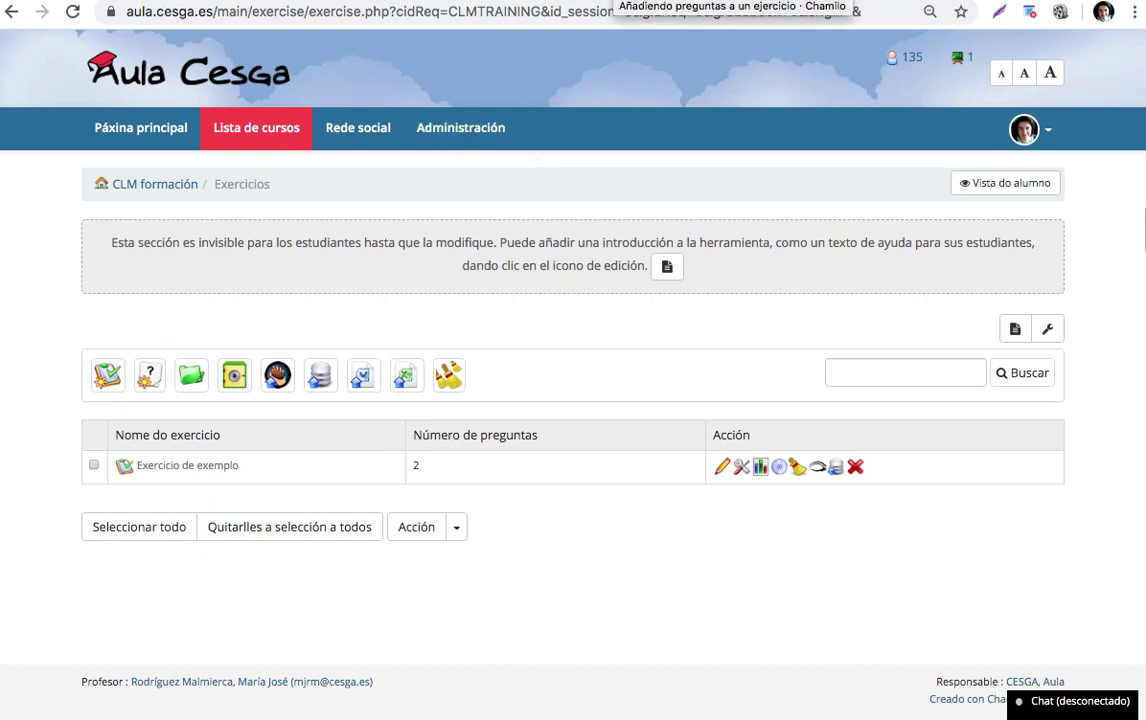
- Switch to the Chamilo documentation on adding questions to an exercise and examine the descriptions of the first question types
left_click(735, 2)
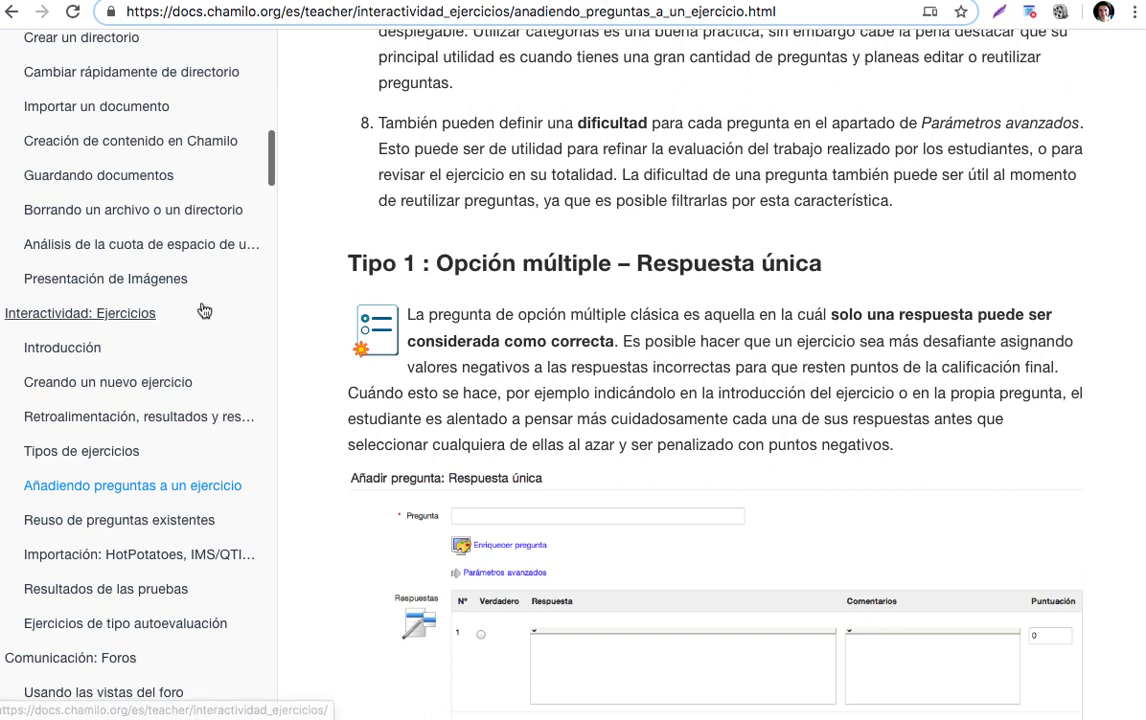
scroll(200, 307, "up", 1)
scroll(203, 310, "down", 3)
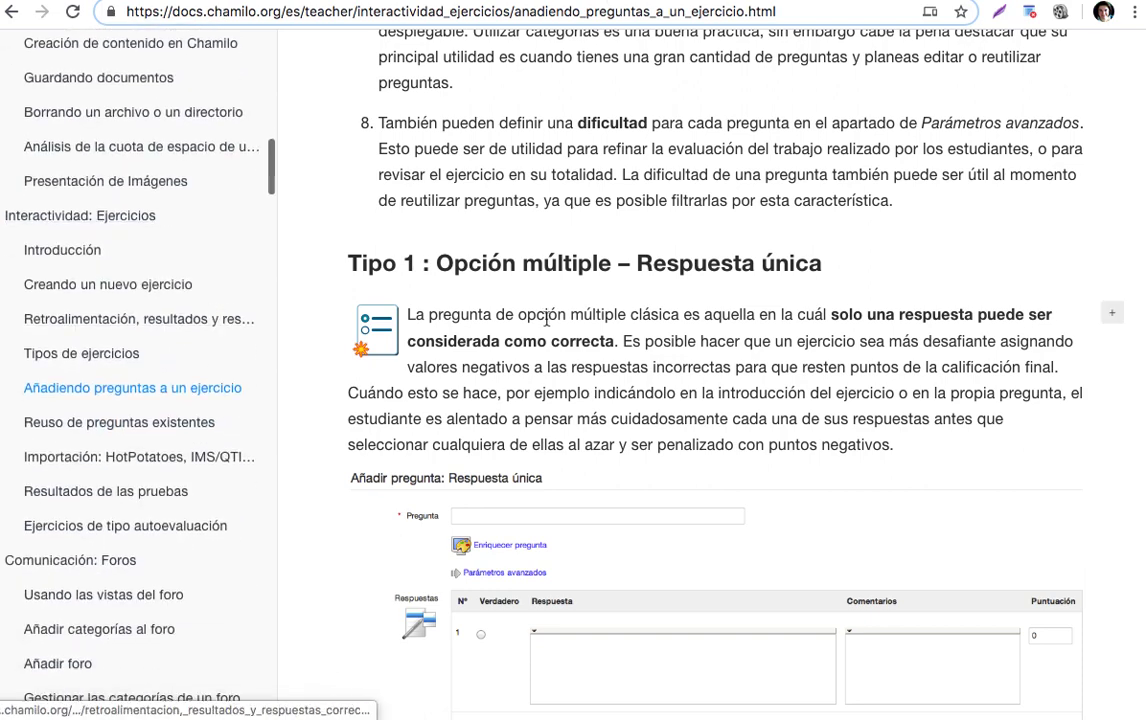
scroll(570, 420, "down", 10)
scroll(548, 324, "down", 9)
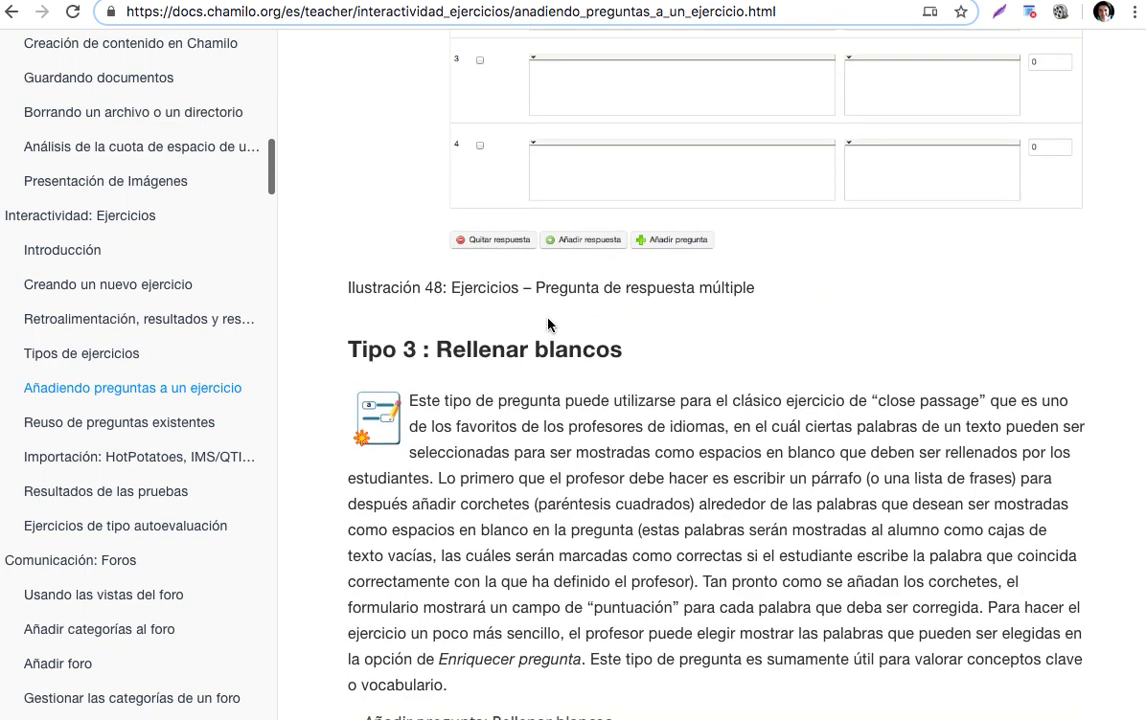
scroll(548, 324, "up", 3)
scroll(548, 324, "up", 3)
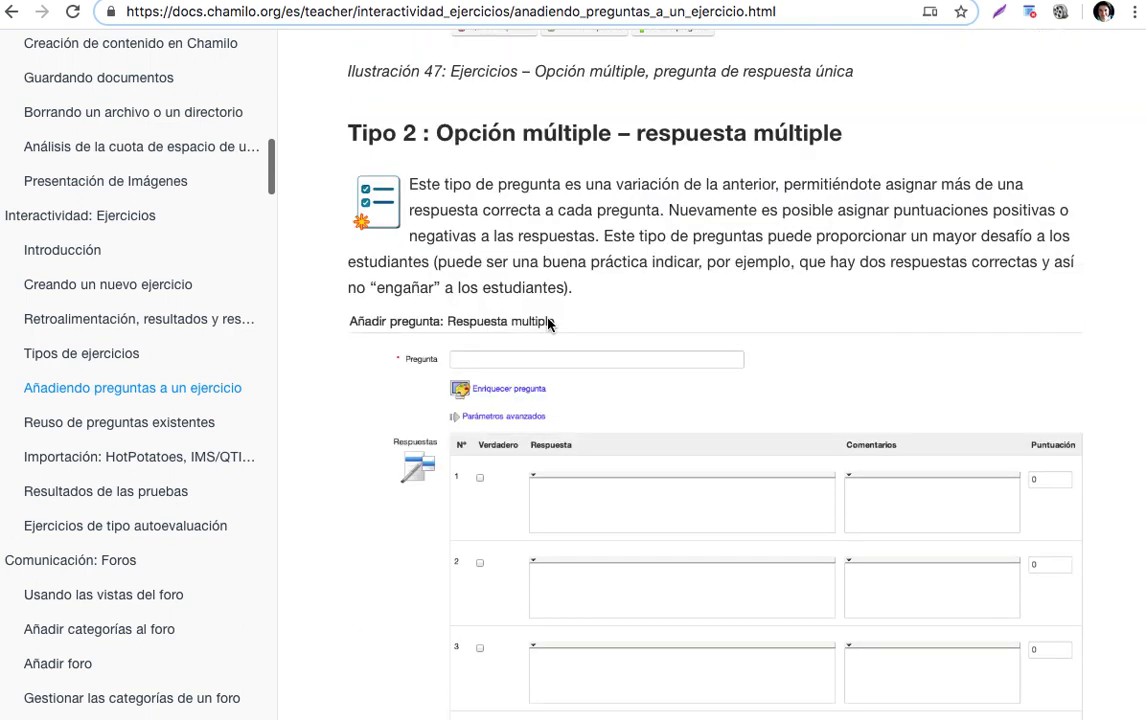